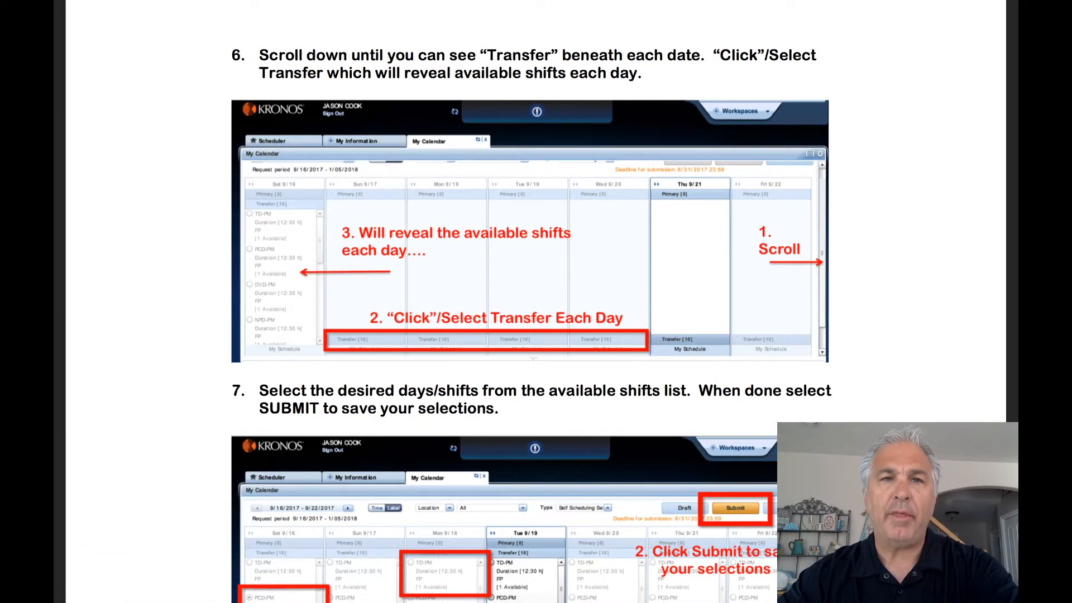
# - Review the self-scheduling instructions from logging into Kronos and setting the dates through revealing the Transfer shifts for each day
pyautogui.scroll(20, 849, 379)
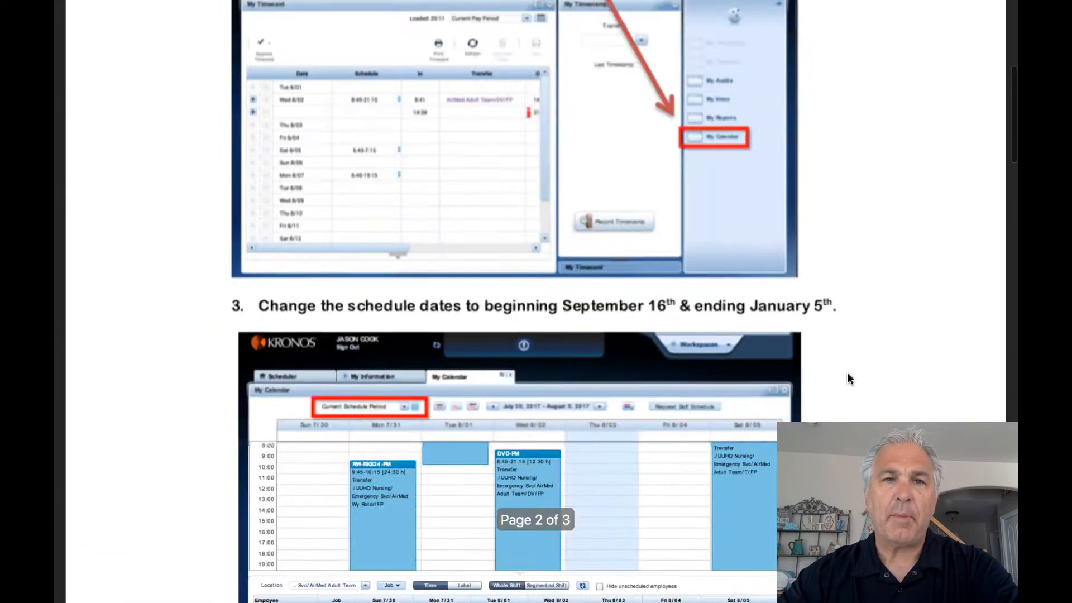
pyautogui.scroll(-5, 848, 379)
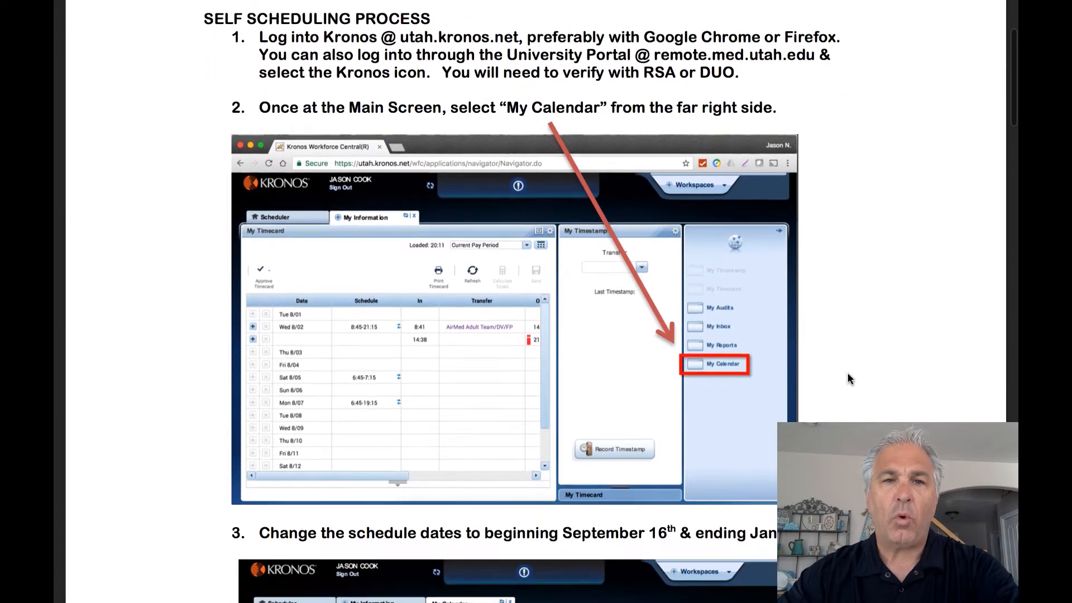
pyautogui.scroll(-5, 849, 379)
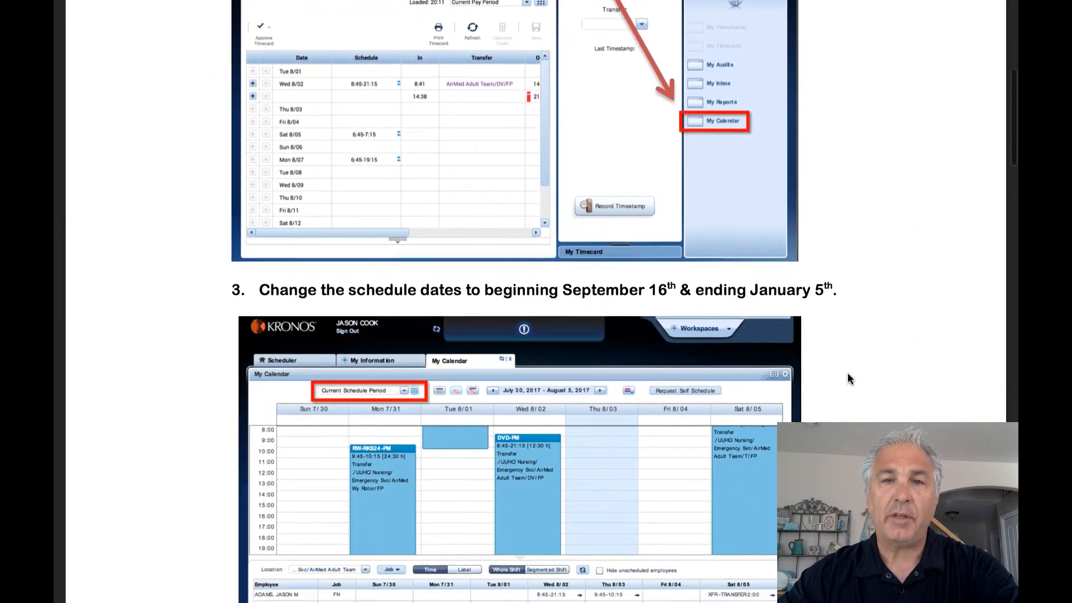
pyautogui.scroll(-4, 848, 379)
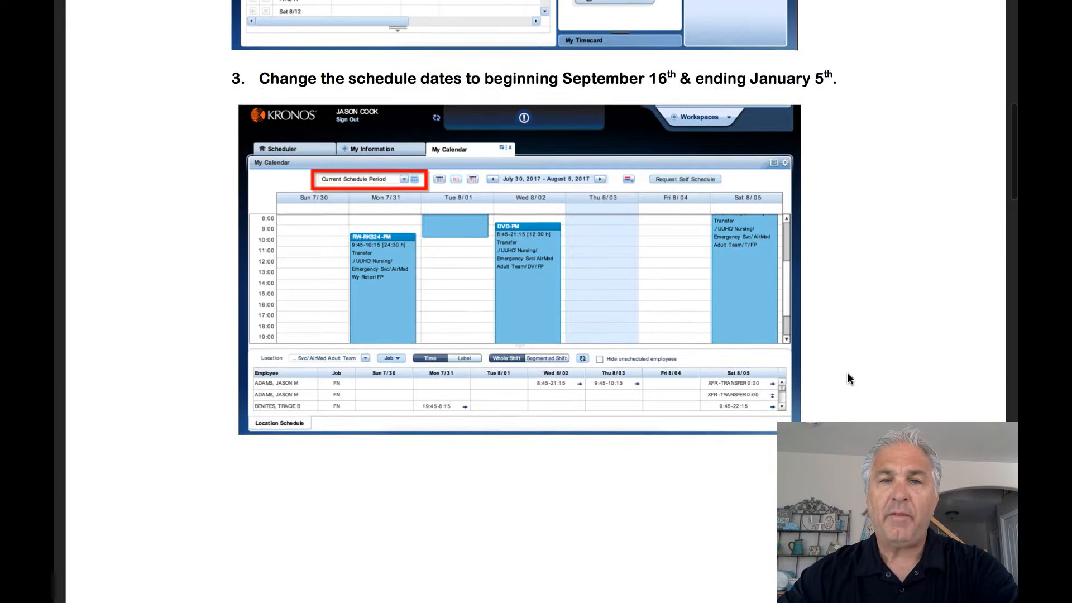
pyautogui.scroll(-7, 849, 379)
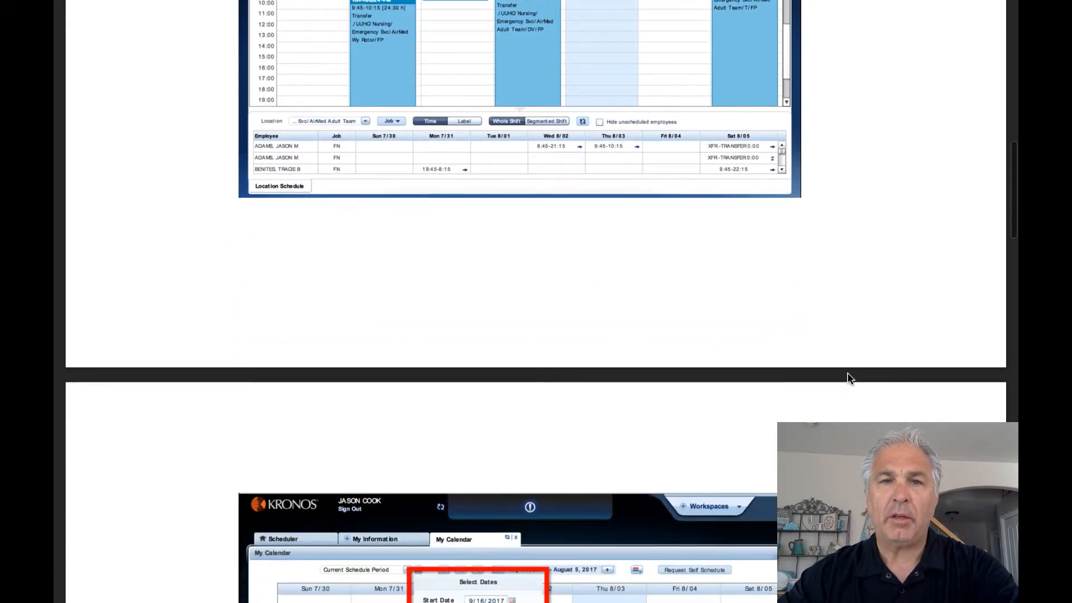
pyautogui.scroll(-6, 848, 379)
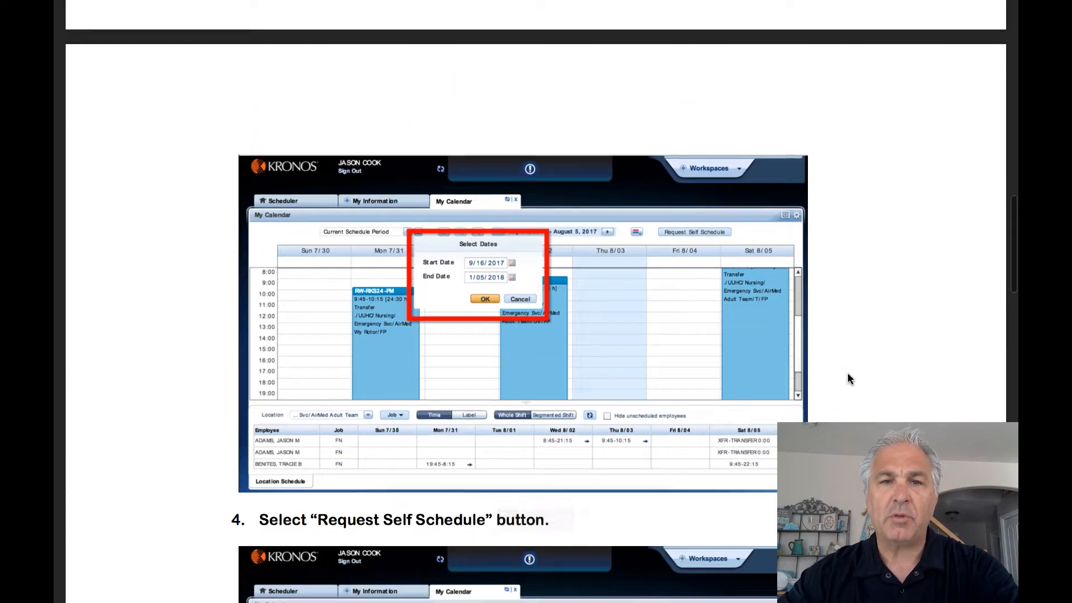
pyautogui.scroll(-6, 849, 379)
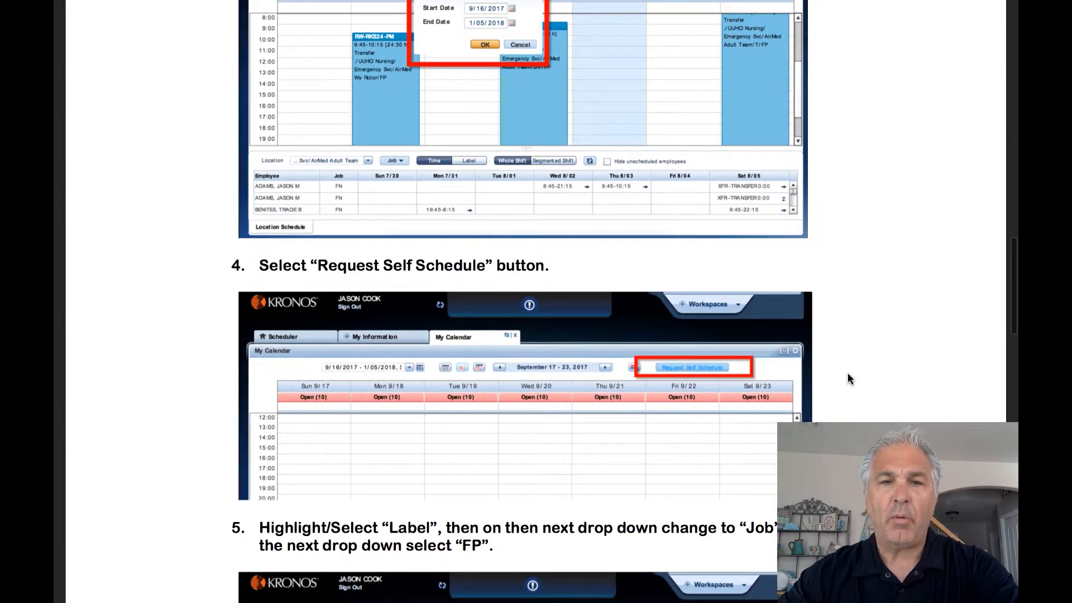
pyautogui.scroll(-8, 848, 379)
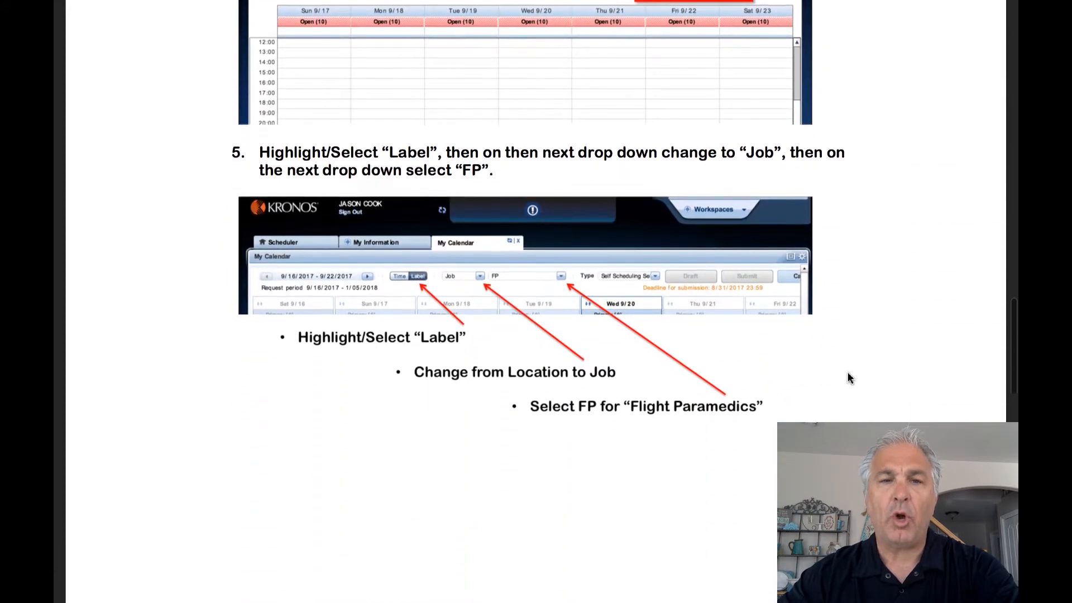
pyautogui.scroll(-7, 848, 372)
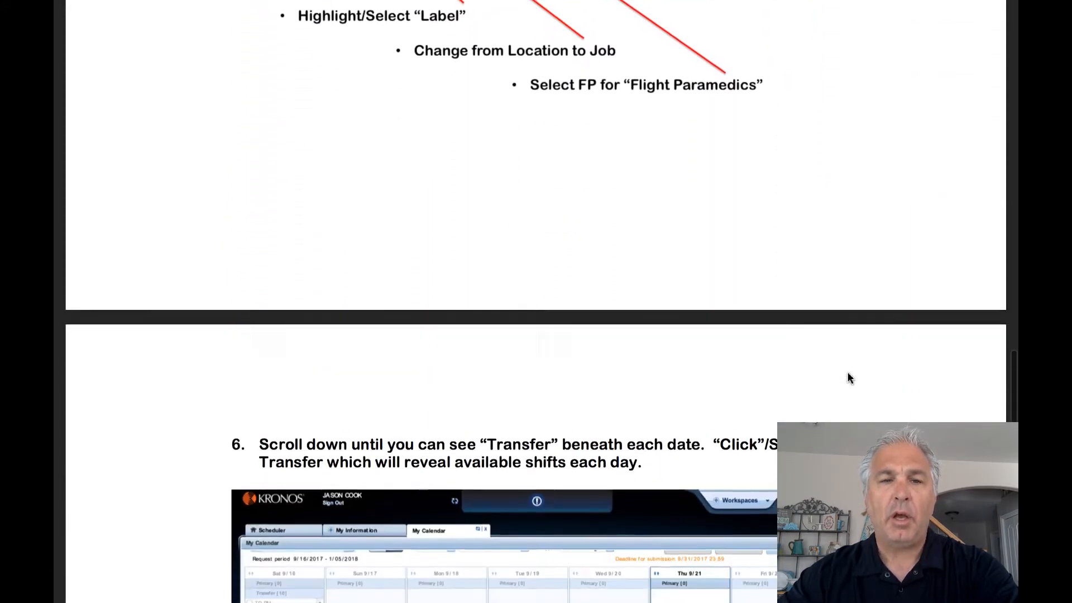
pyautogui.scroll(-9, 847, 378)
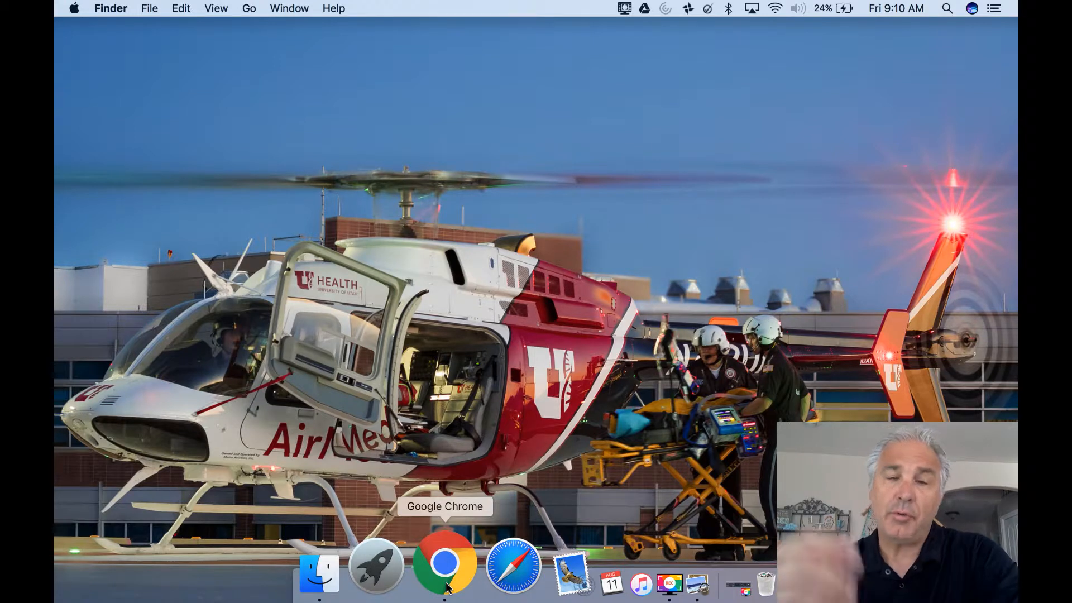
# - Switch to Google Chrome and go to utah.kronos.net
pyautogui.click(446, 565)
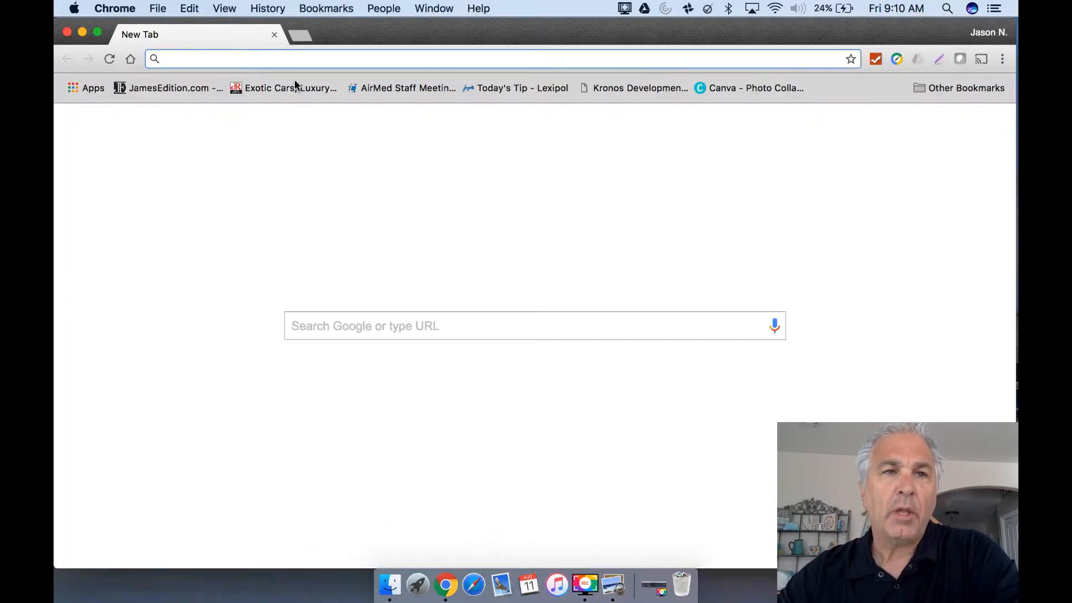
pyautogui.write('utah.kronos')
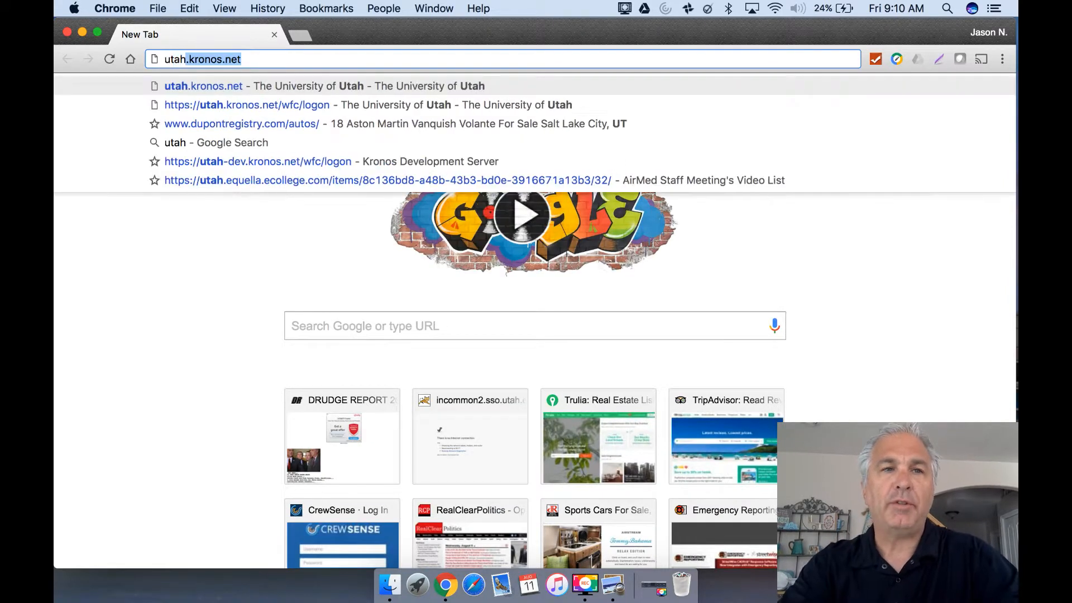
pyautogui.write('.net')
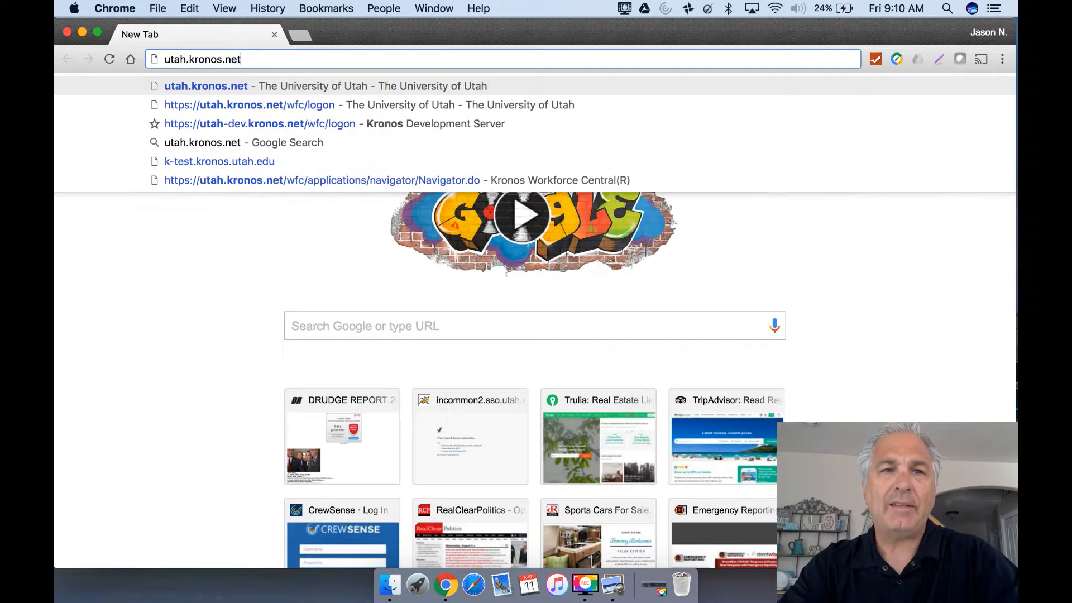
pyautogui.press('Return')
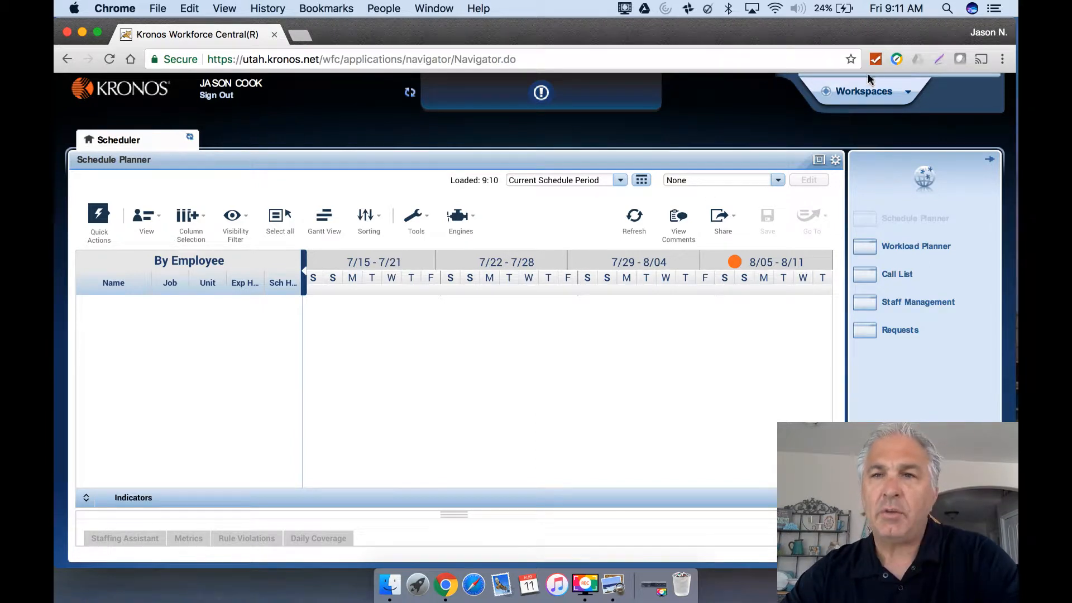
# - Open the My Information workspace from the Kronos workspaces carousel
pyautogui.click(909, 93)
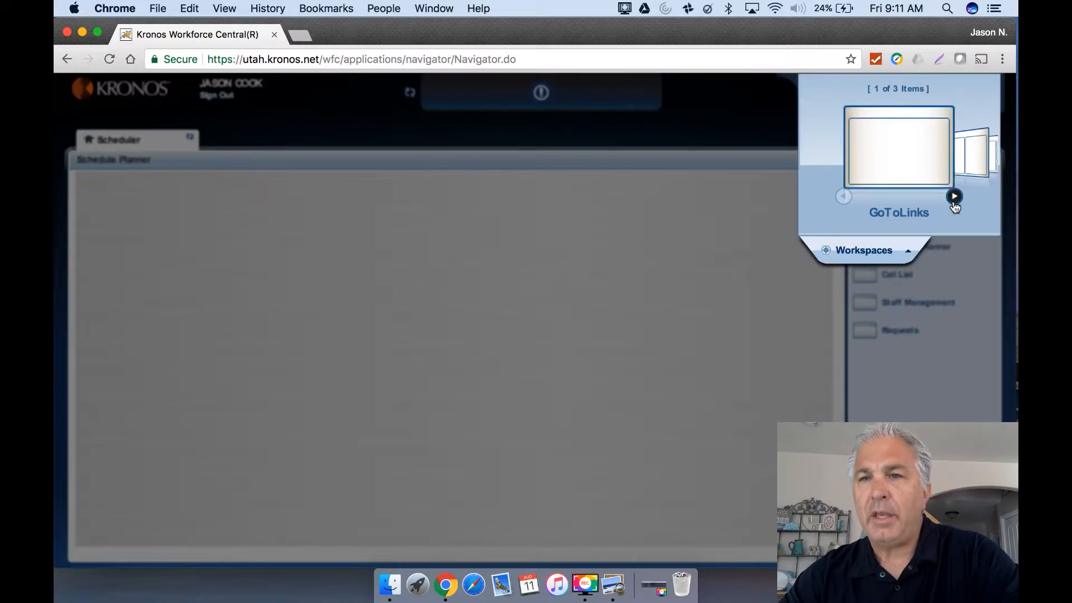
pyautogui.click(953, 197)
pyautogui.click(954, 196)
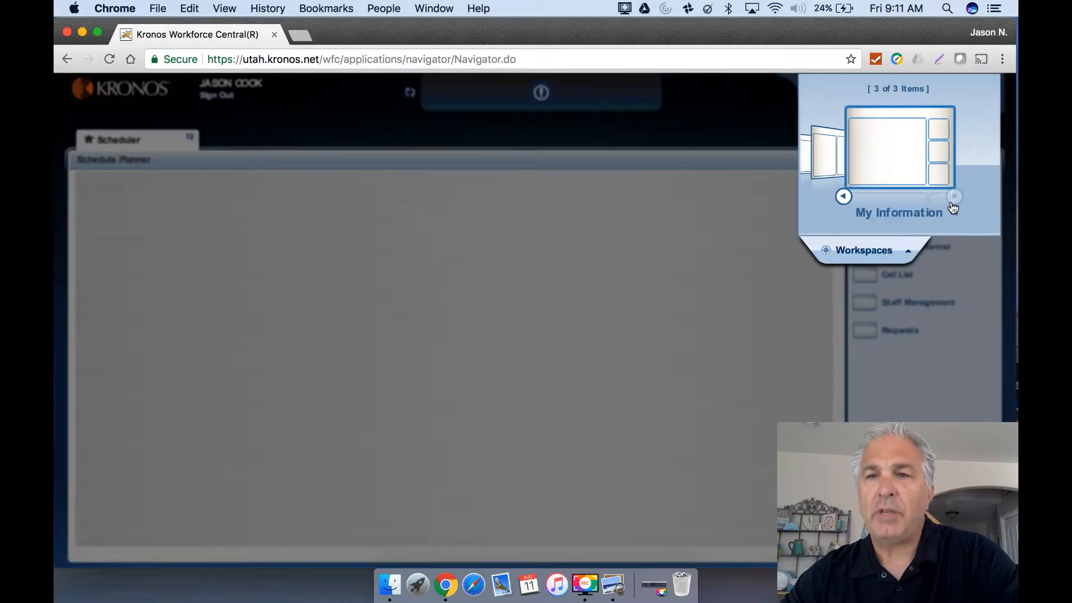
pyautogui.click(909, 147)
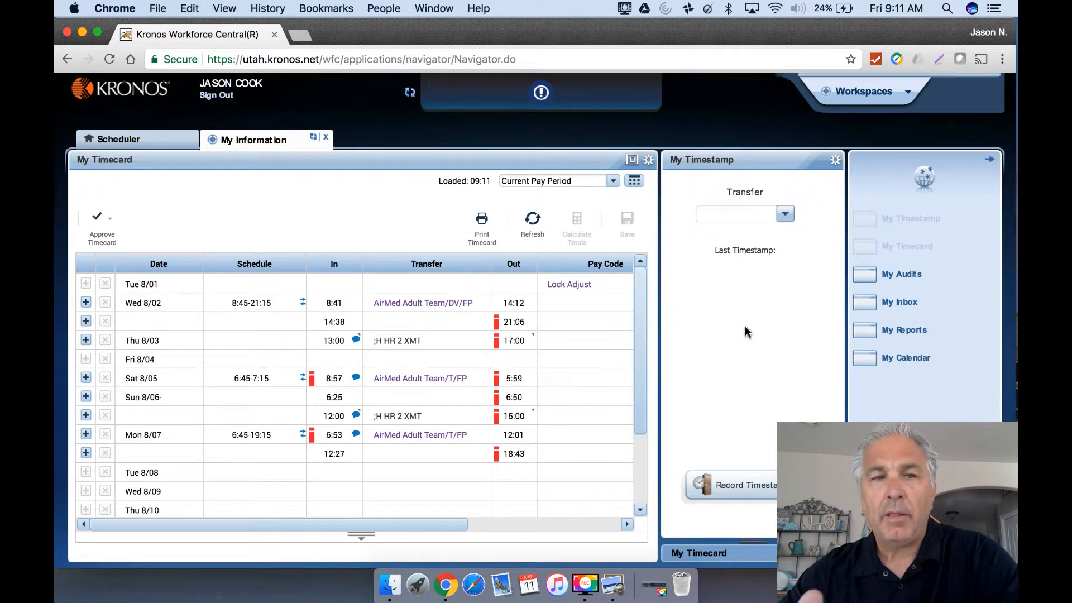
# - Open My Calendar and view the details of the shift scheduled on Monday 8/07
pyautogui.click(906, 360)
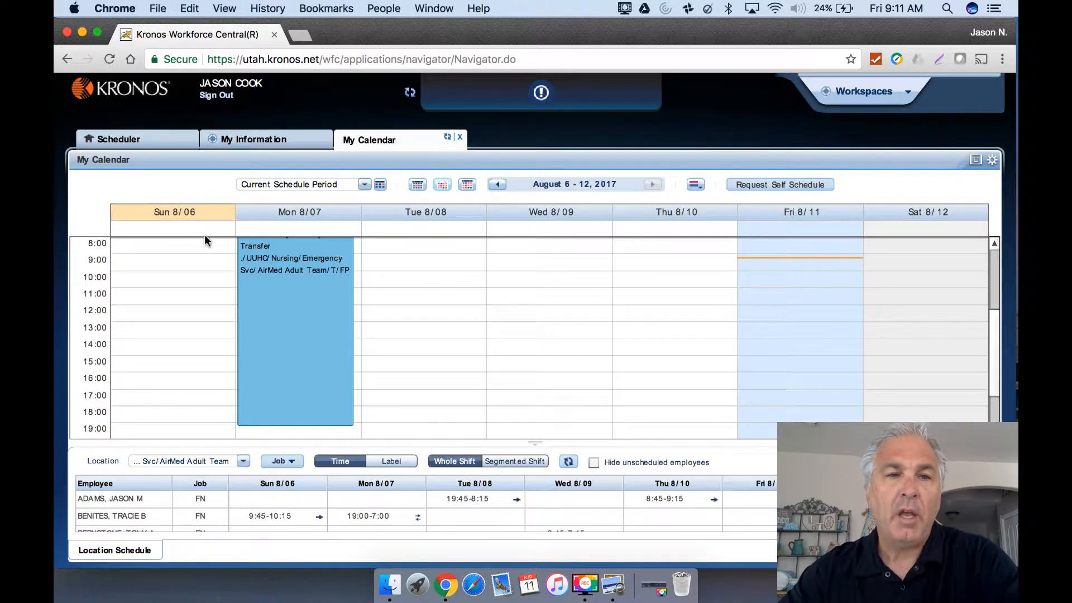
pyautogui.moveTo(303, 278)
pyautogui.scroll(2, 303, 280)
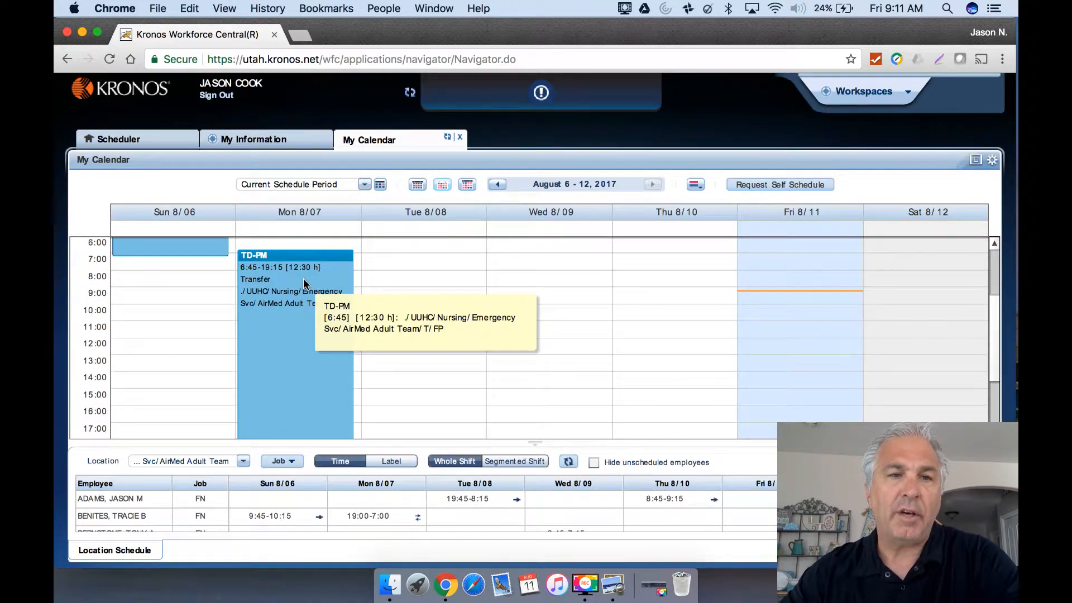
pyautogui.scroll(1, 306, 282)
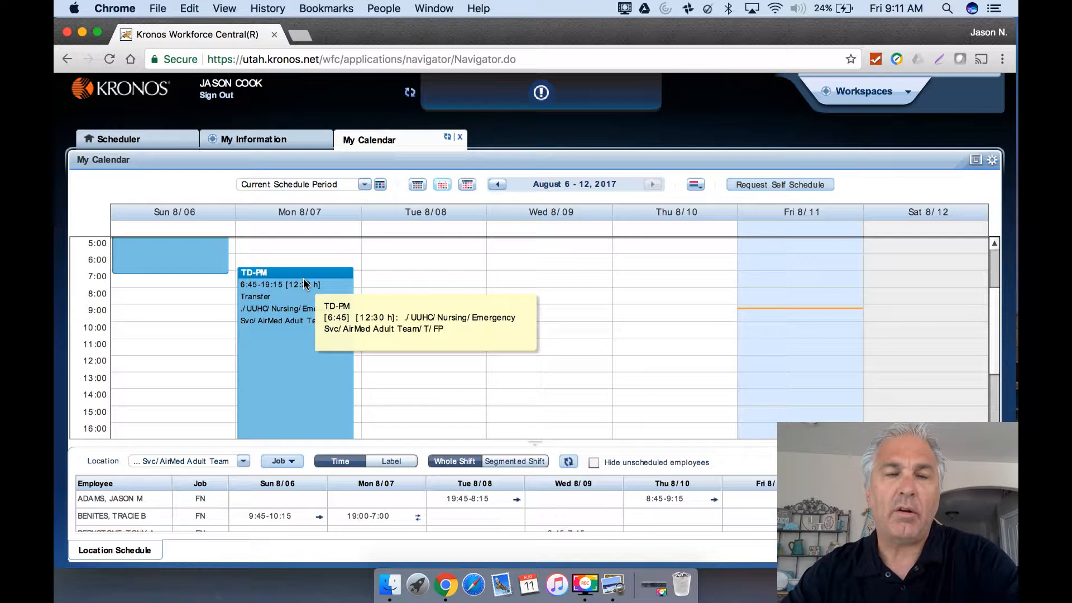
# - Set the calendar's date range to 9/16/2017 through 1/06/2018 and open the self-schedule request
pyautogui.click(380, 186)
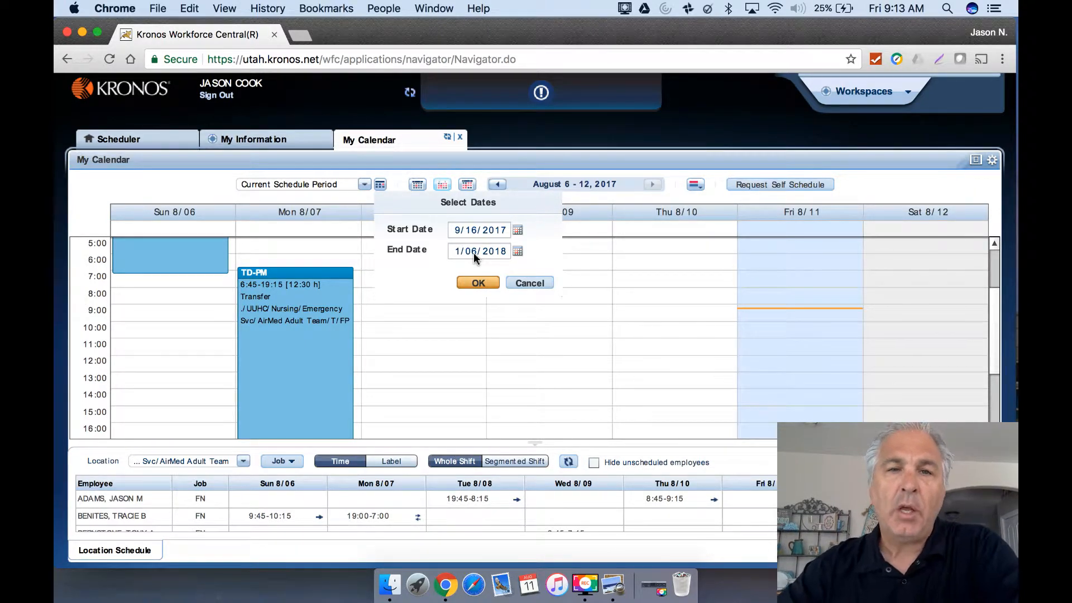
pyautogui.click(478, 283)
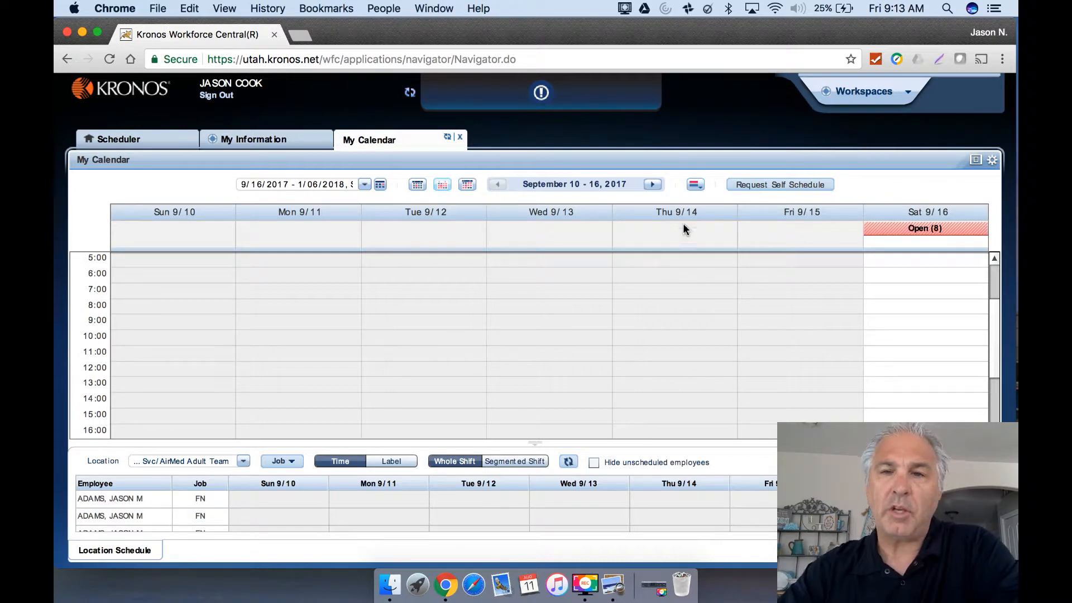
pyautogui.click(777, 186)
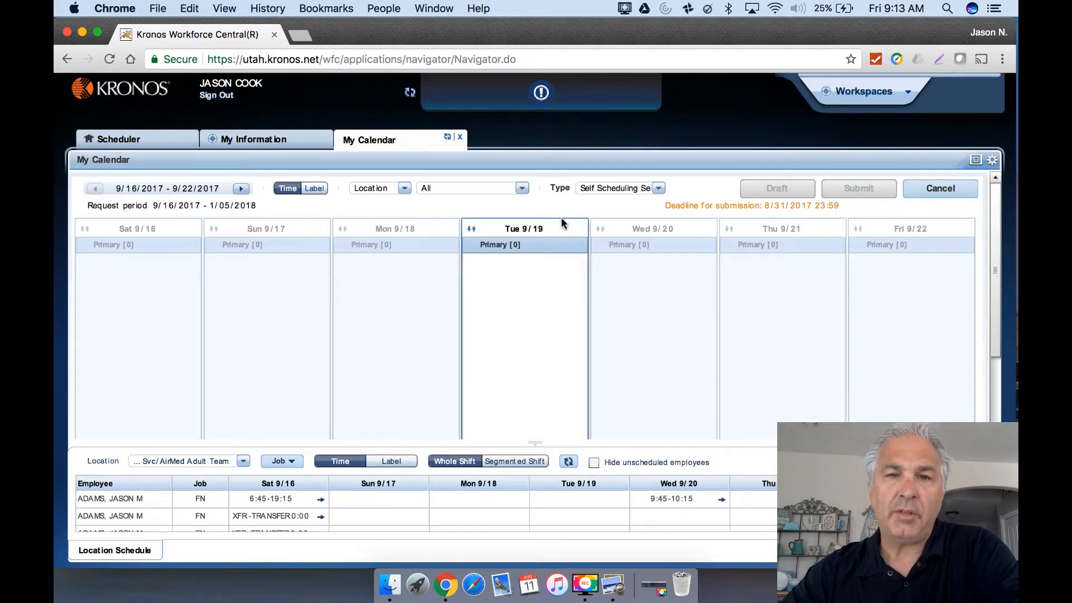
# - Show the request's shifts by label and filter them by Job with the value FP
pyautogui.click(314, 189)
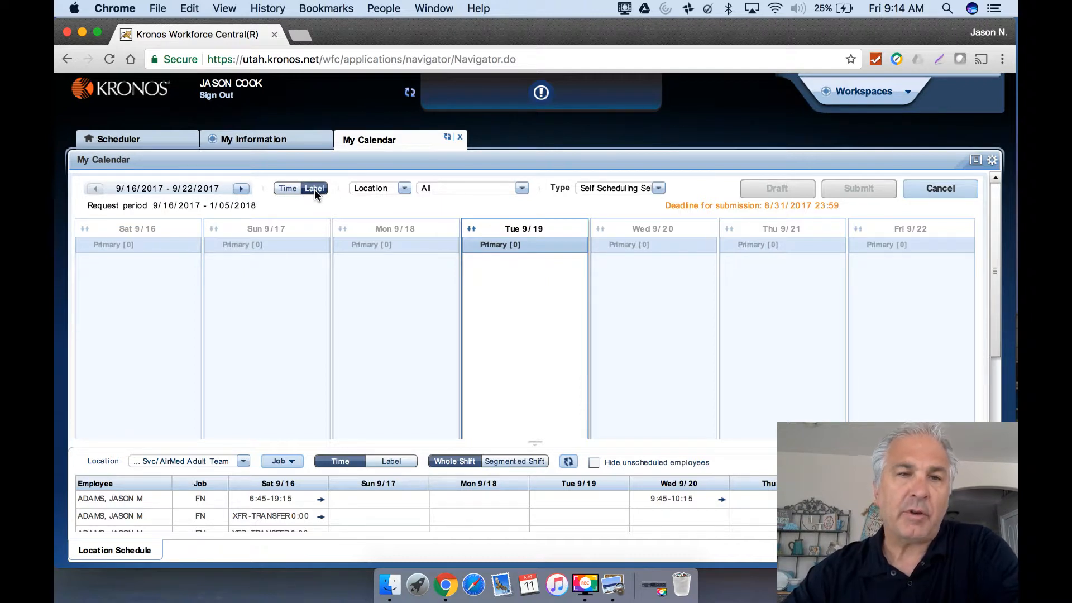
pyautogui.click(404, 190)
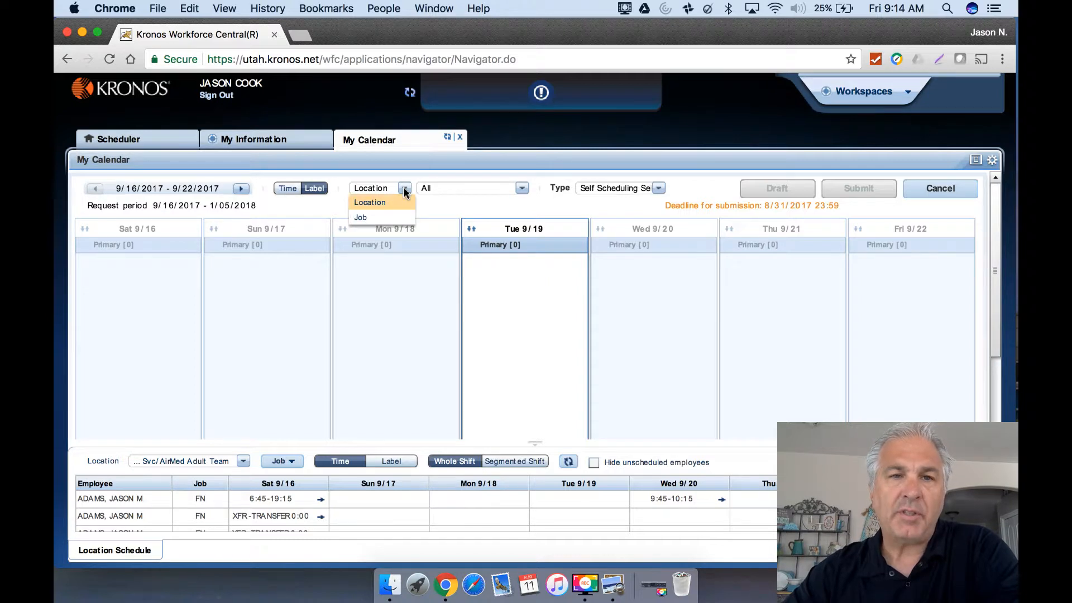
pyautogui.click(390, 218)
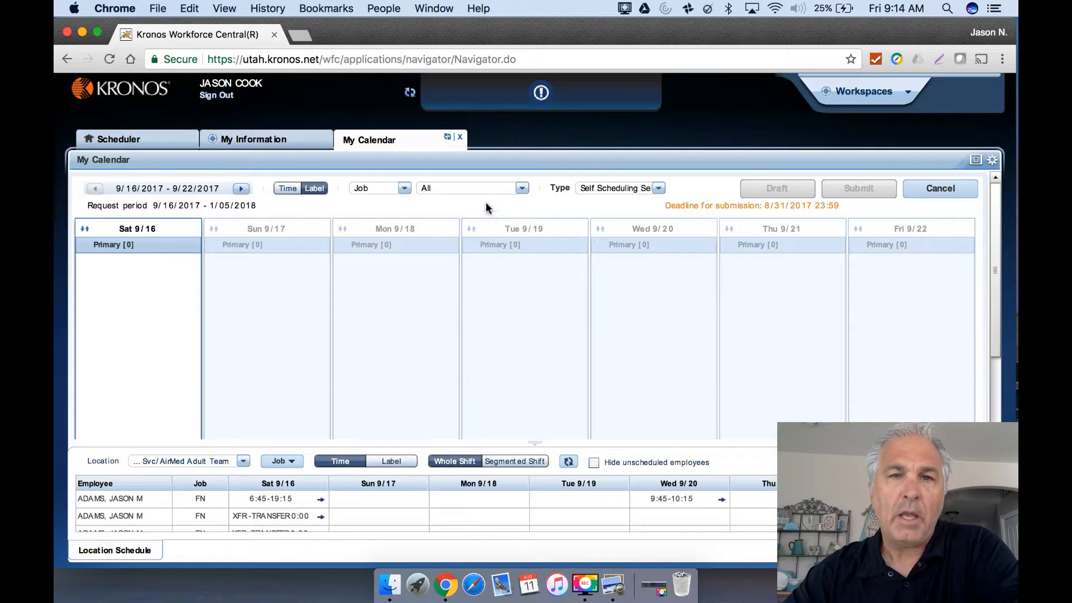
pyautogui.click(522, 190)
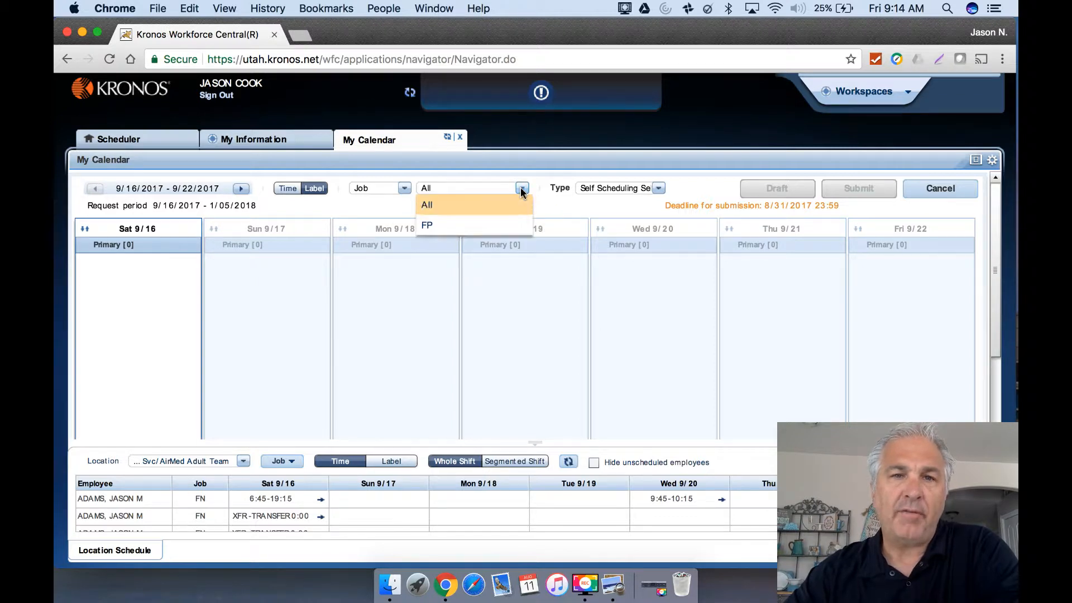
pyautogui.click(473, 226)
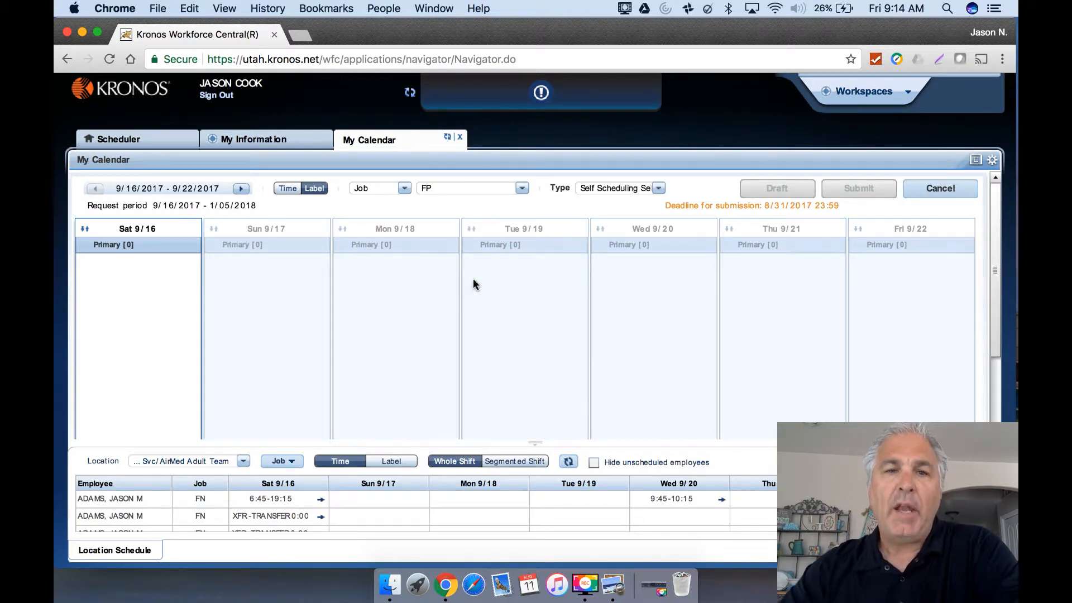
pyautogui.click(473, 317)
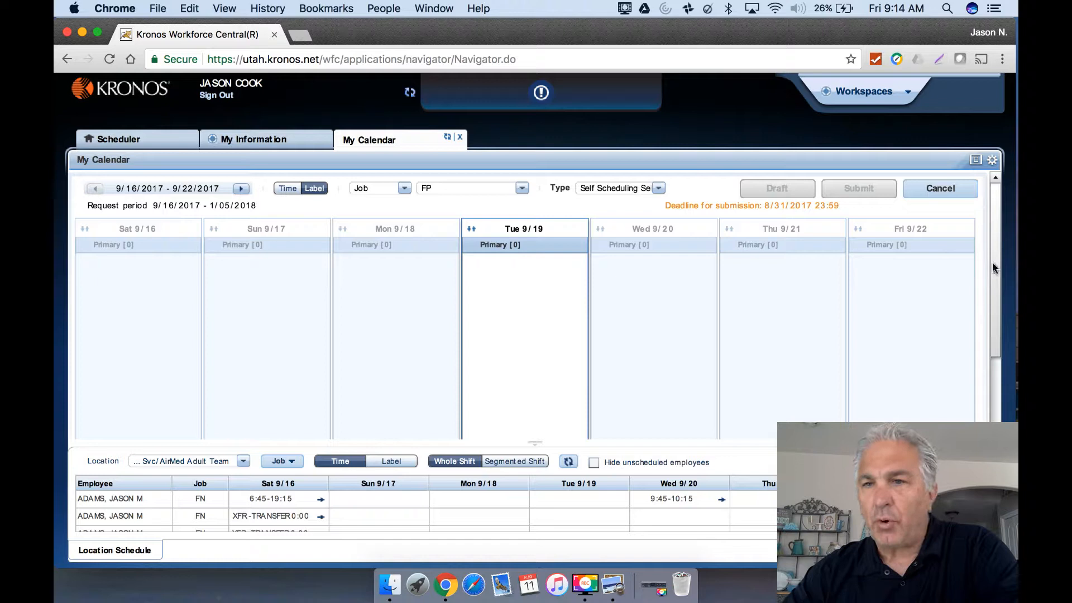
# - Expand the available Transfer shifts for every day from Sat 9/16 through Fri 9/22
pyautogui.moveTo(992, 268); pyautogui.dragTo(993, 380)
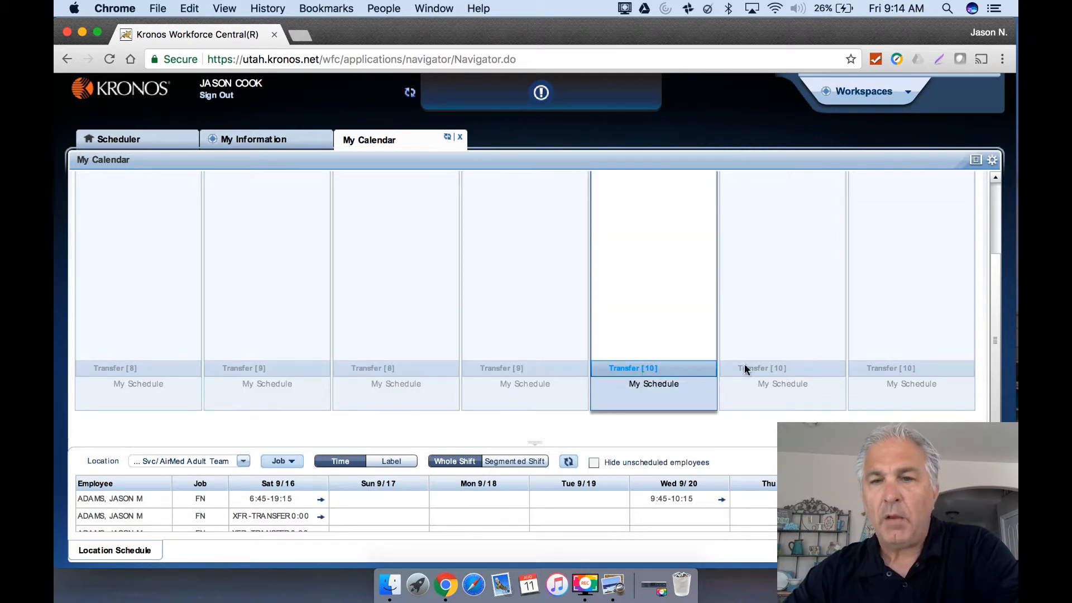
pyautogui.click(122, 369)
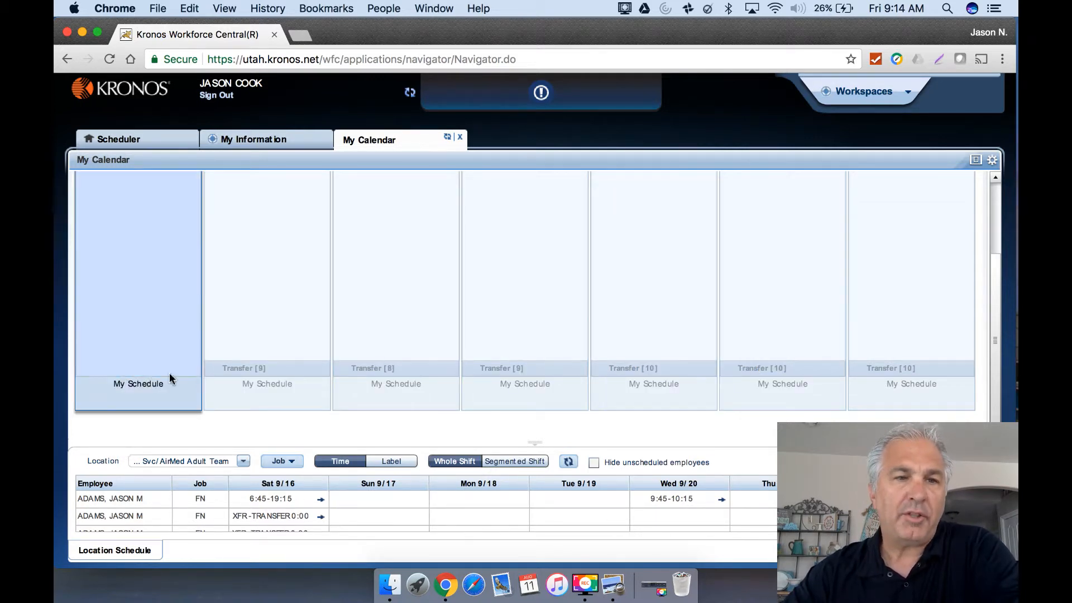
pyautogui.click(242, 367)
pyautogui.click(363, 368)
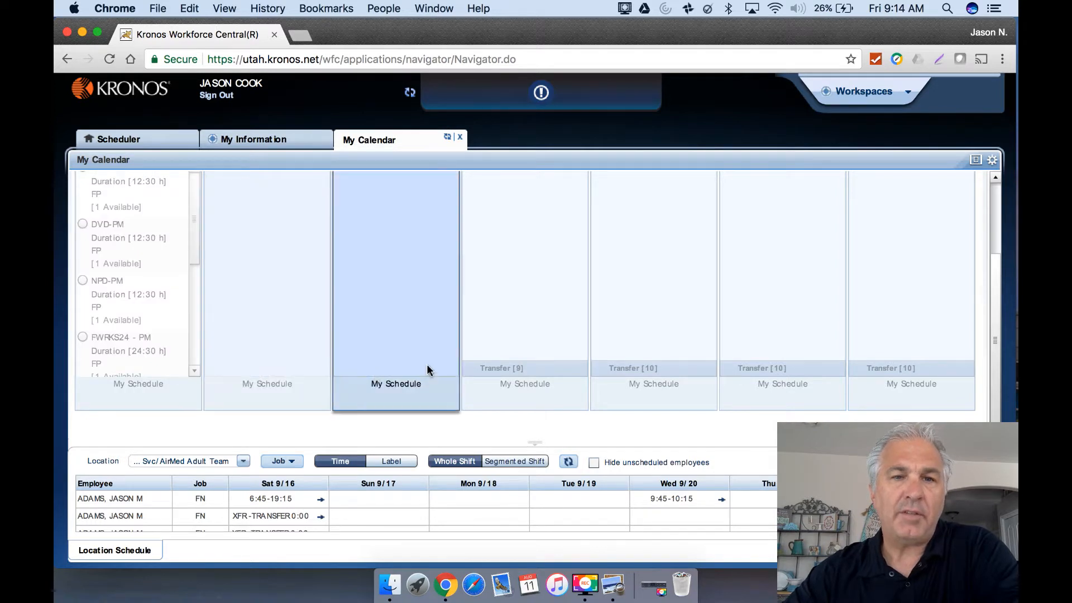
pyautogui.click(510, 368)
pyautogui.click(624, 369)
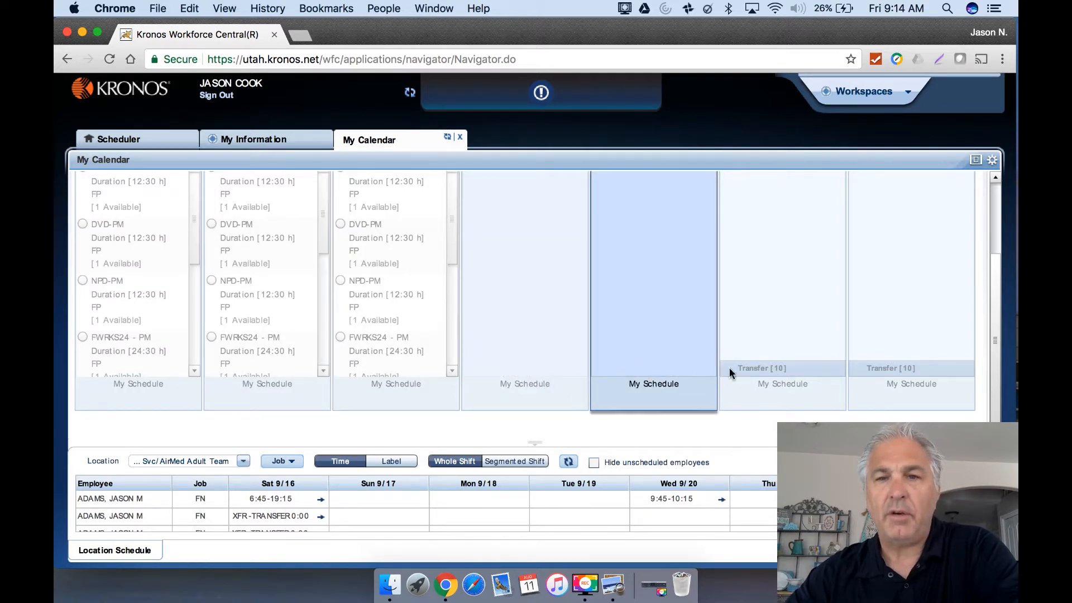
pyautogui.click(761, 369)
pyautogui.click(880, 370)
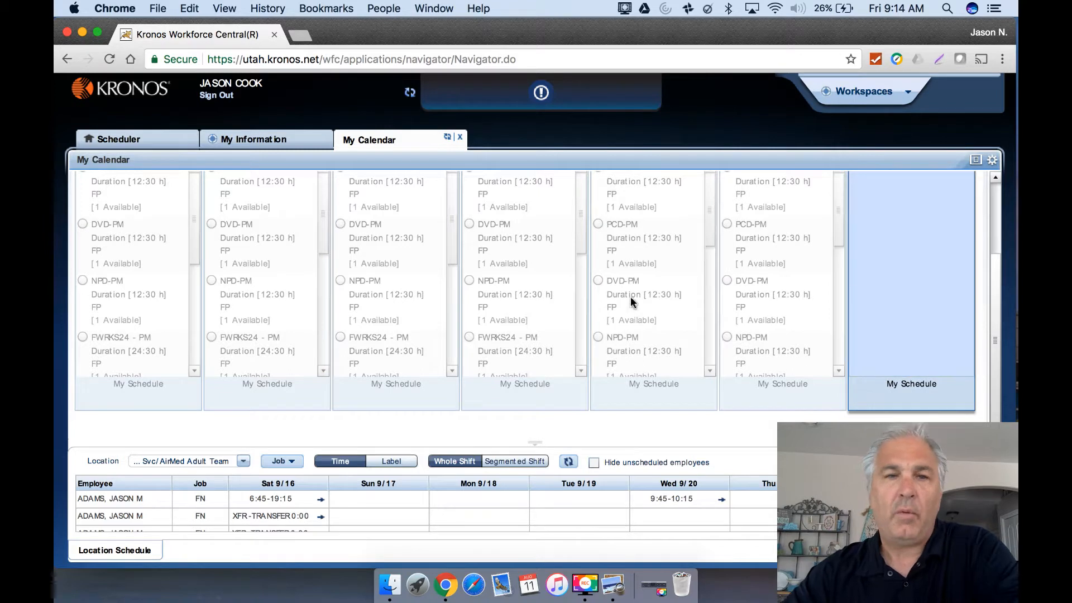
pyautogui.click(630, 302)
pyautogui.click(413, 261)
pyautogui.click(282, 252)
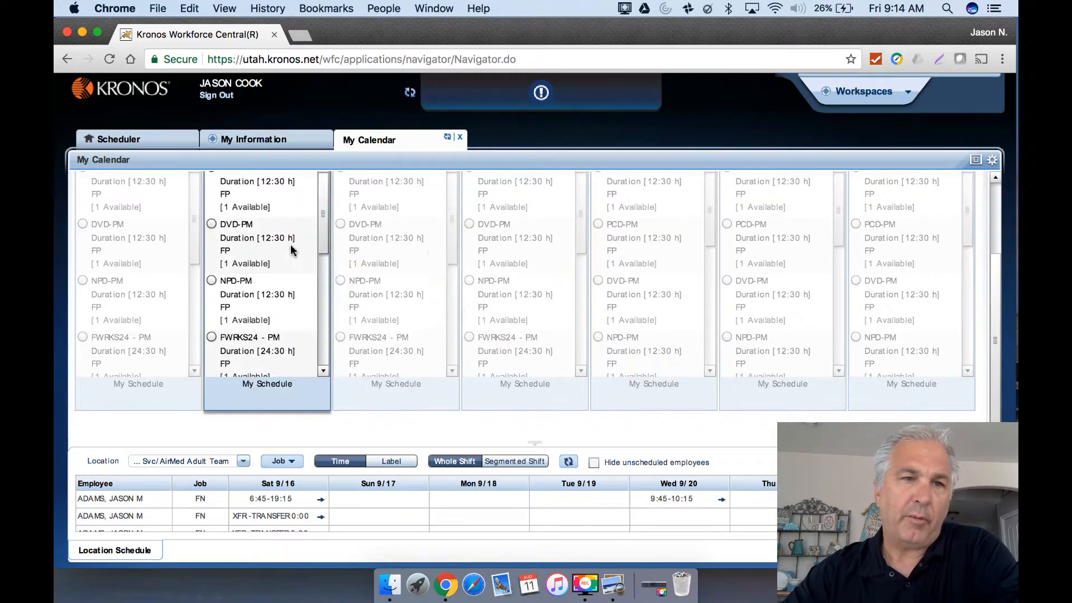
# - Review the label, start time and duration of the available FP Transfer shifts from Sat 9/16 through Wed 9/20
pyautogui.click(159, 242)
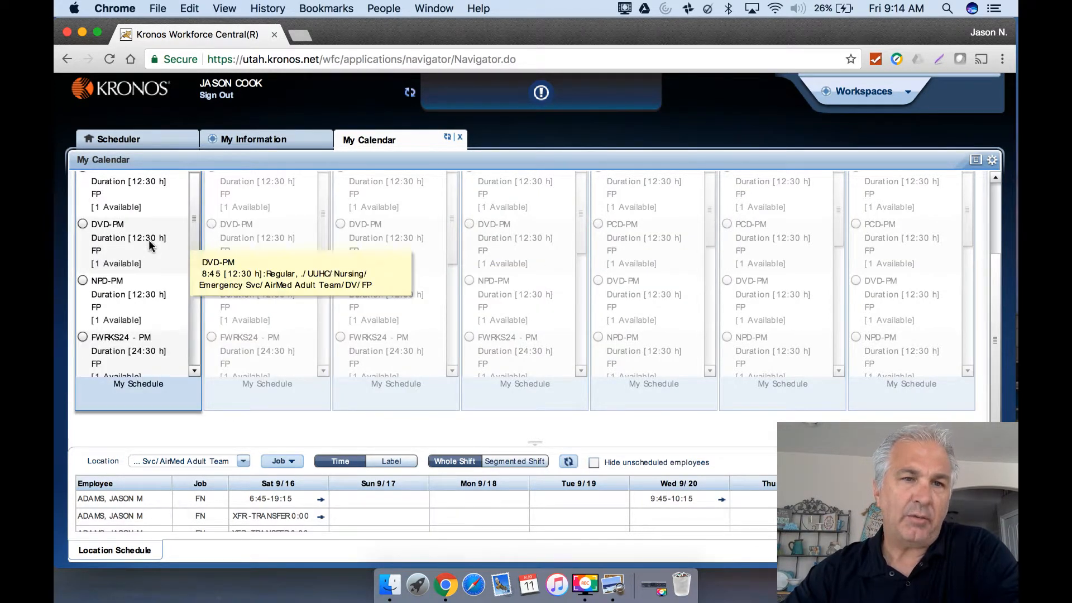
pyautogui.click(246, 233)
pyautogui.click(362, 231)
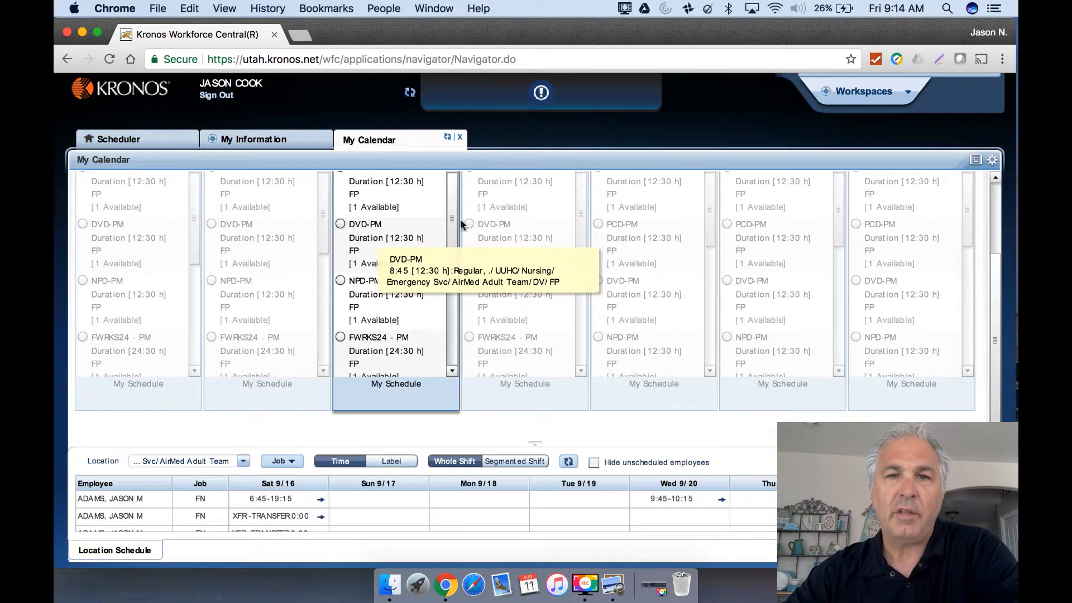
pyautogui.click(514, 228)
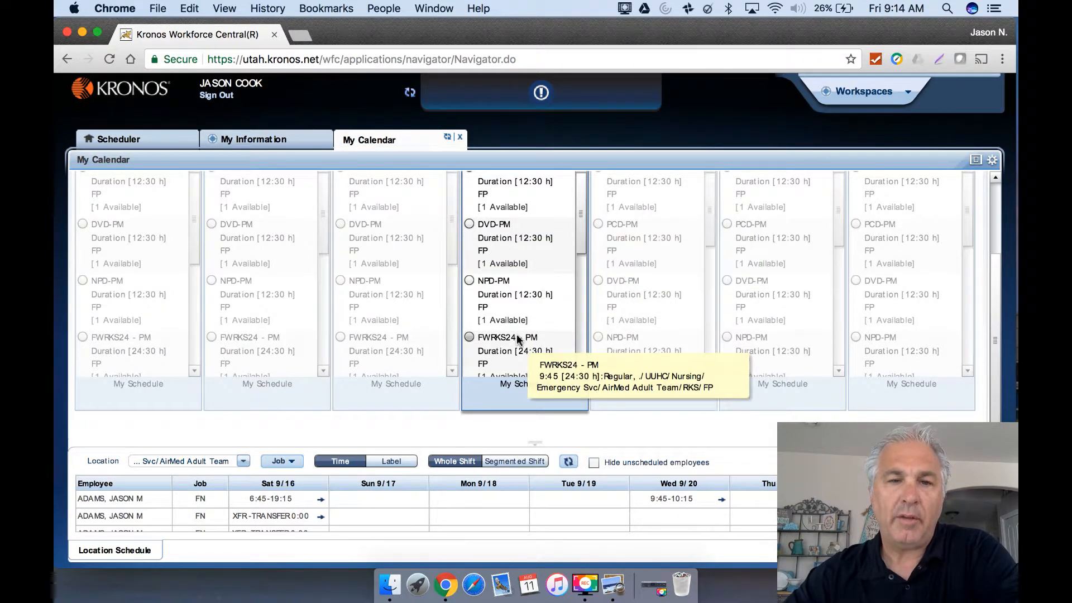
pyautogui.click(639, 399)
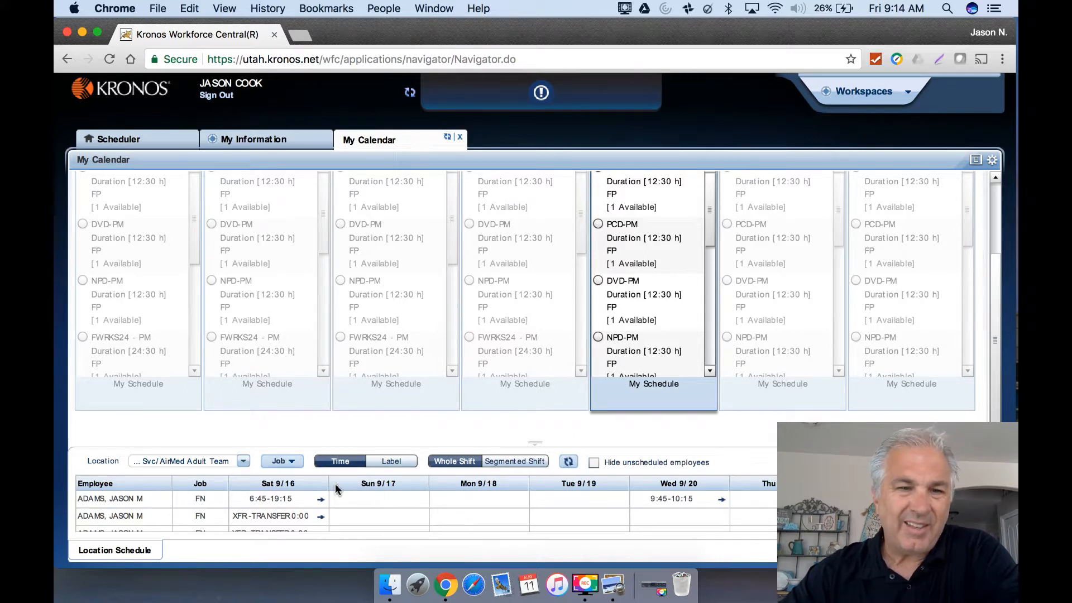
# - Collapse the location schedule below the request and select the DVD-PM Transfer shift on Mon 9/18
pyautogui.click(534, 448)
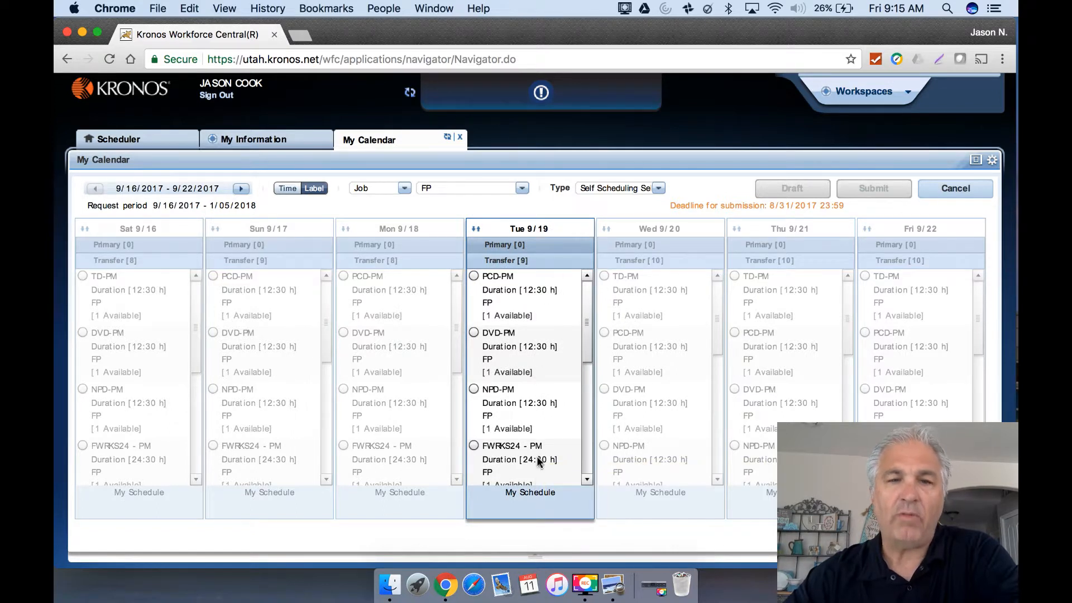
pyautogui.moveTo(536, 455)
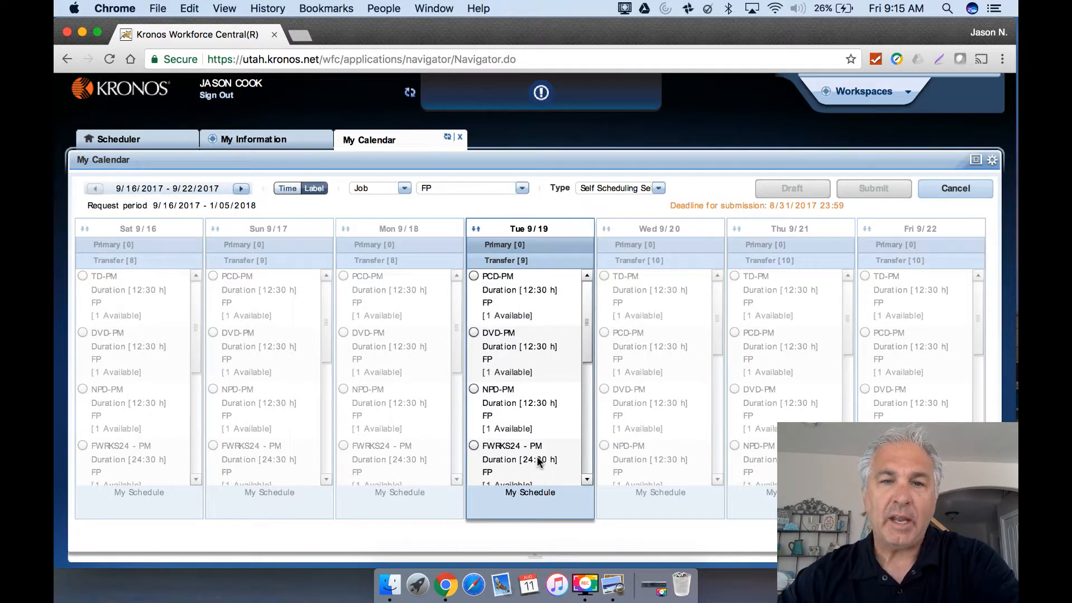
pyautogui.click(423, 273)
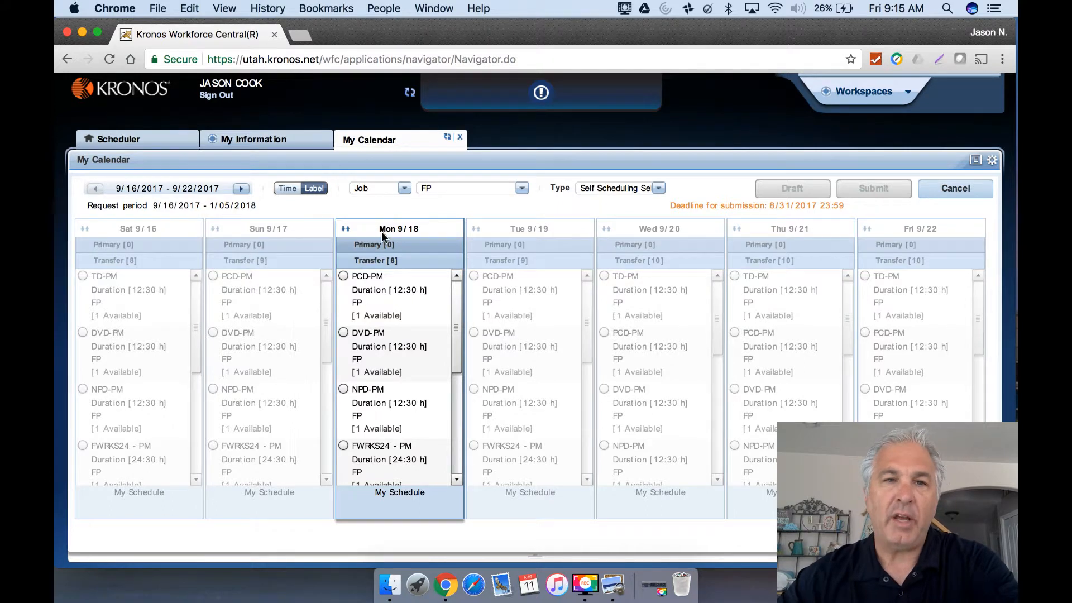
pyautogui.click(344, 333)
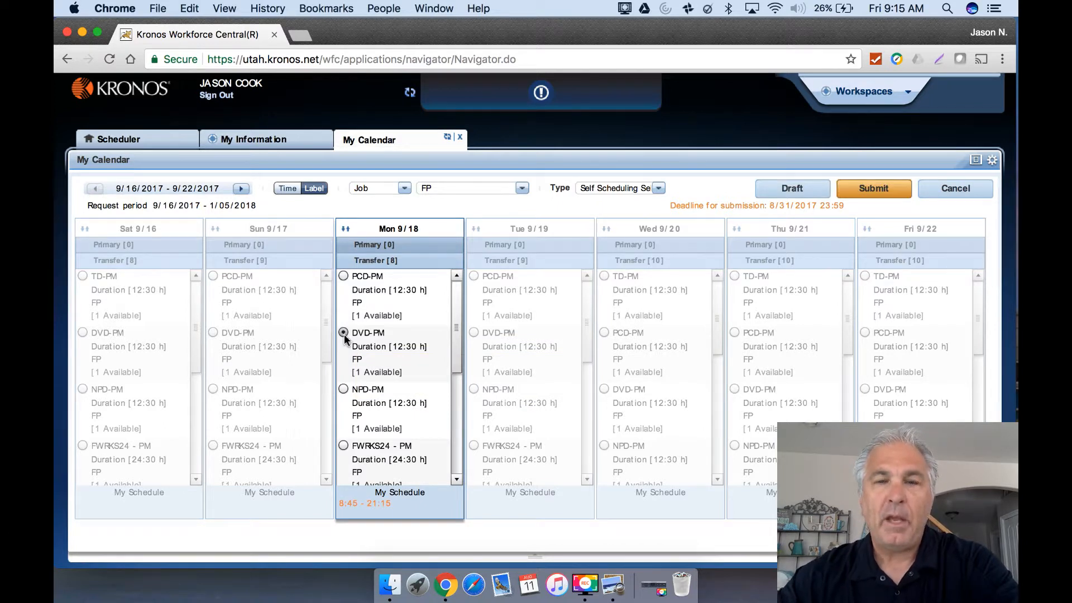
pyautogui.moveTo(355, 330)
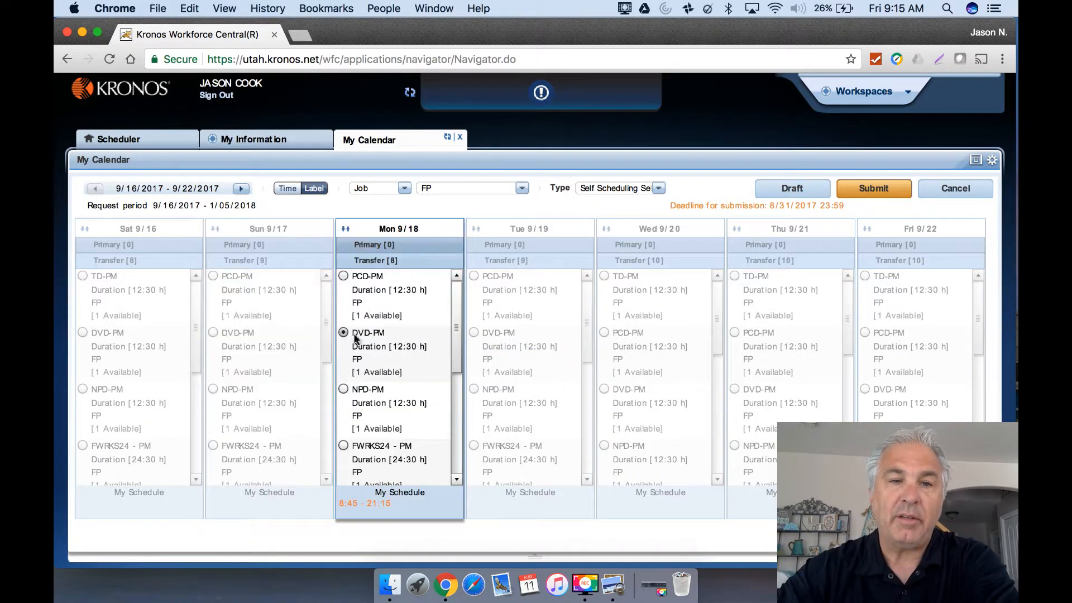
# - Switch the Mon 9/18 selection to the DVN-PM night shift
pyautogui.scroll(-3, 367, 338)
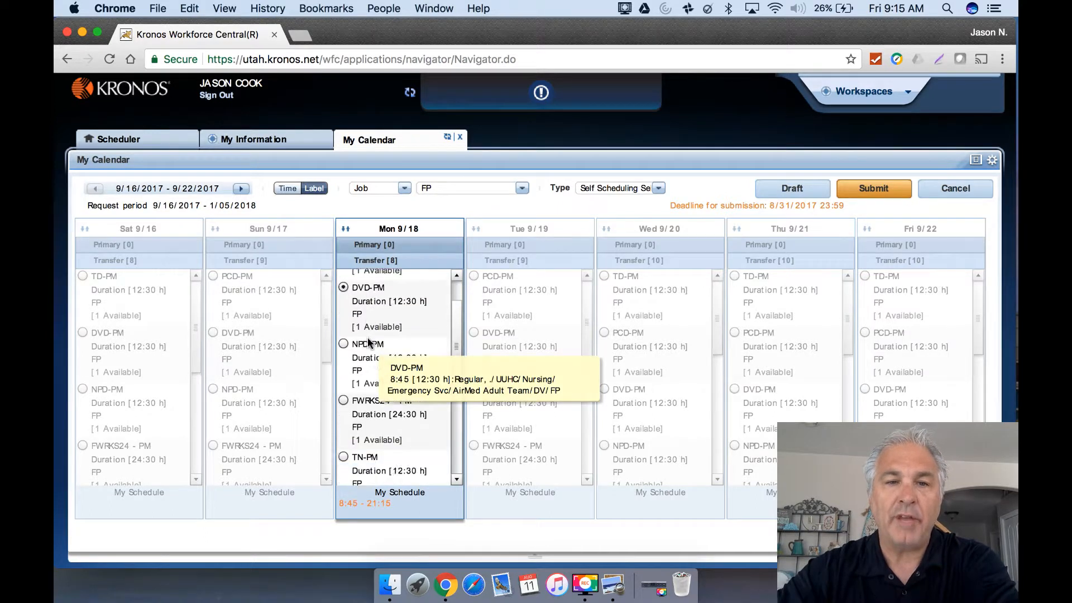
pyautogui.scroll(-5, 368, 343)
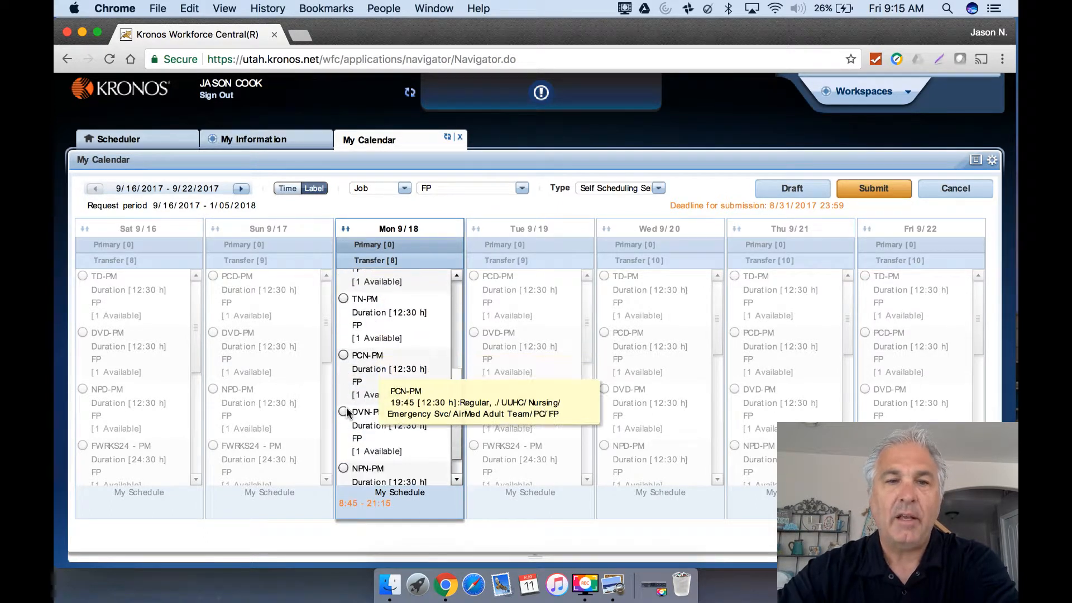
pyautogui.click(343, 411)
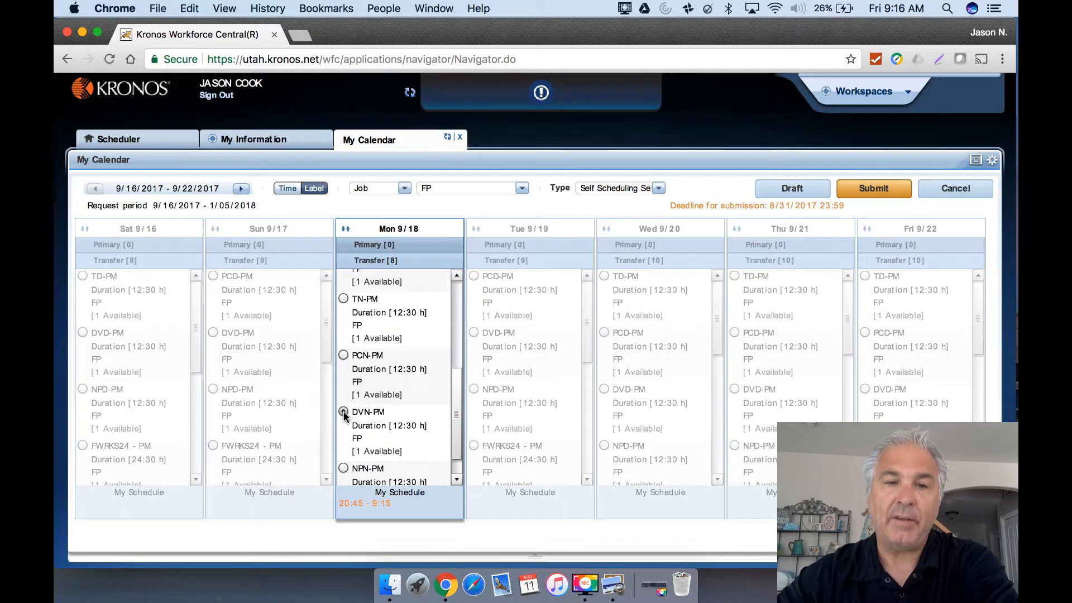
# - Choose the DVD-PM day shift for Mon 9/18 again and submit the self-schedule request
pyautogui.scroll(5, 406, 386)
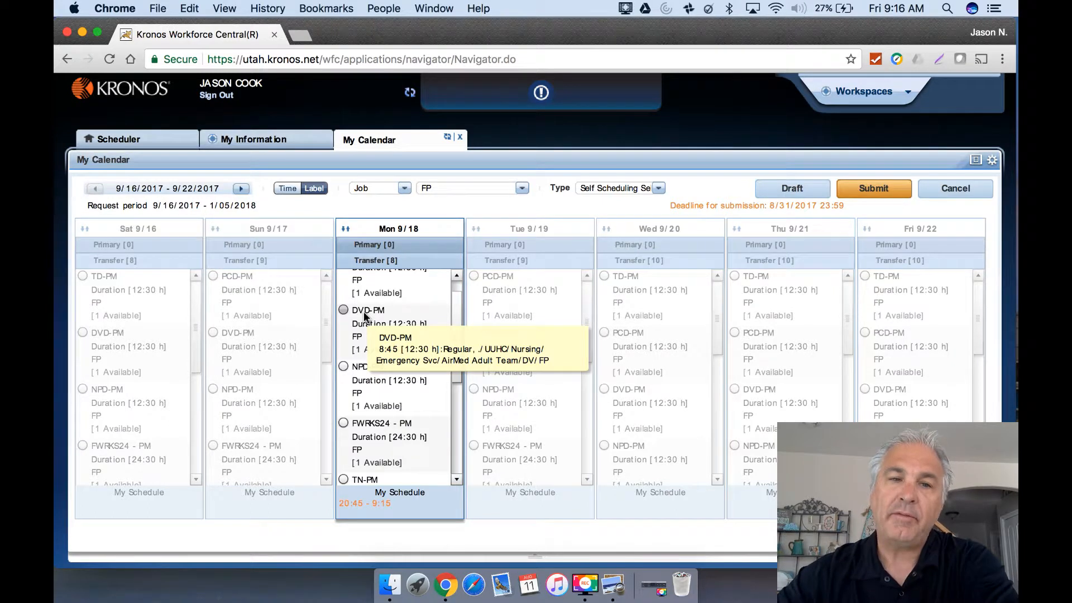
pyautogui.click(344, 309)
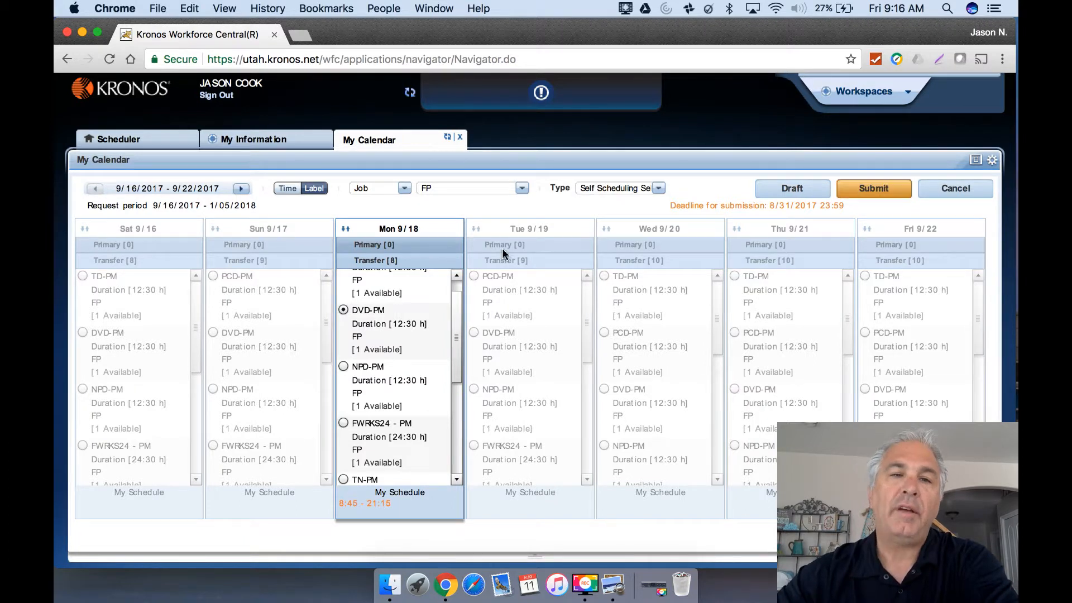
pyautogui.scroll(-4, 402, 373)
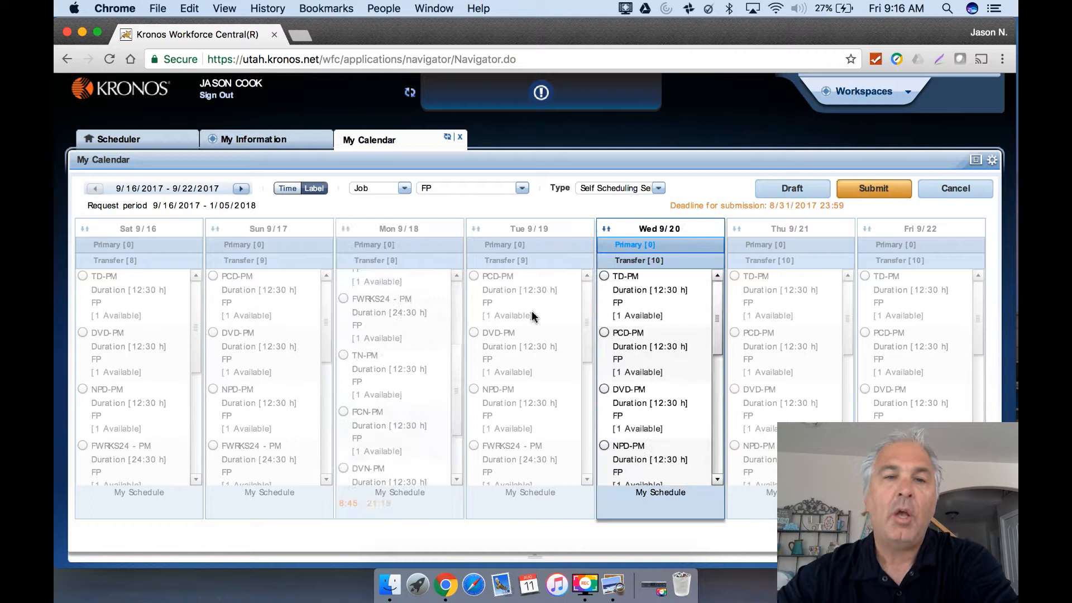
pyautogui.moveTo(372, 329)
pyautogui.scroll(5, 372, 329)
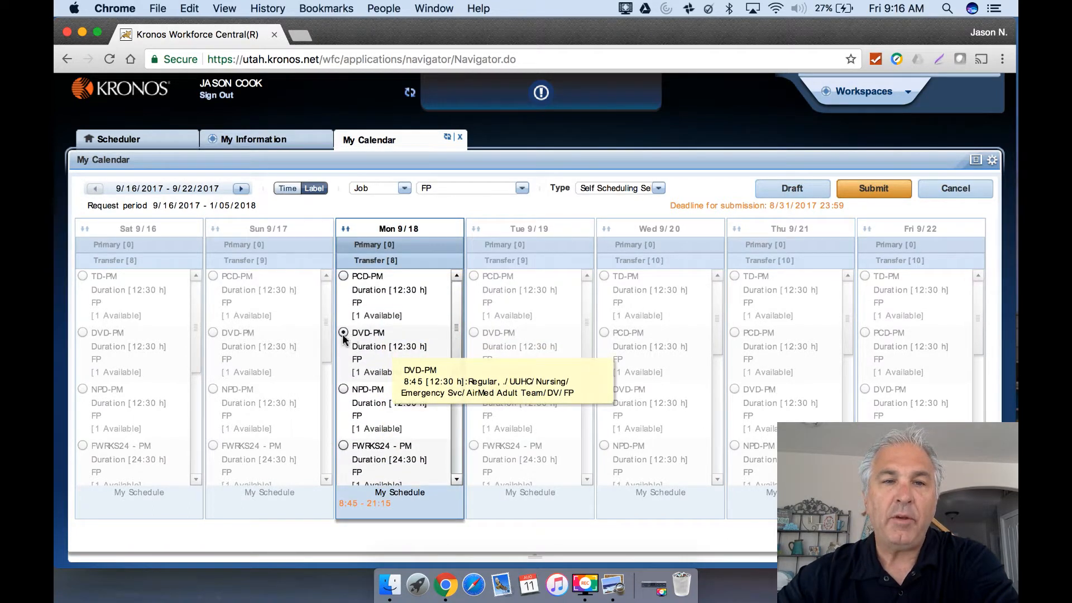
pyautogui.click(872, 192)
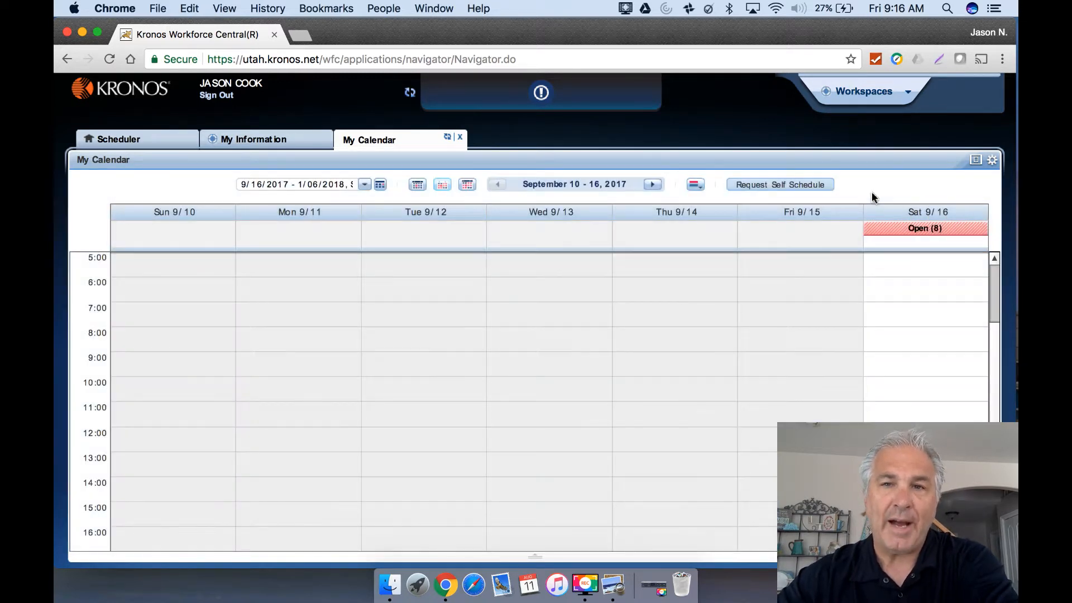
# - Start a new self-schedule request, show its shifts by label and filter them by Job with the value FP
pyautogui.click(801, 185)
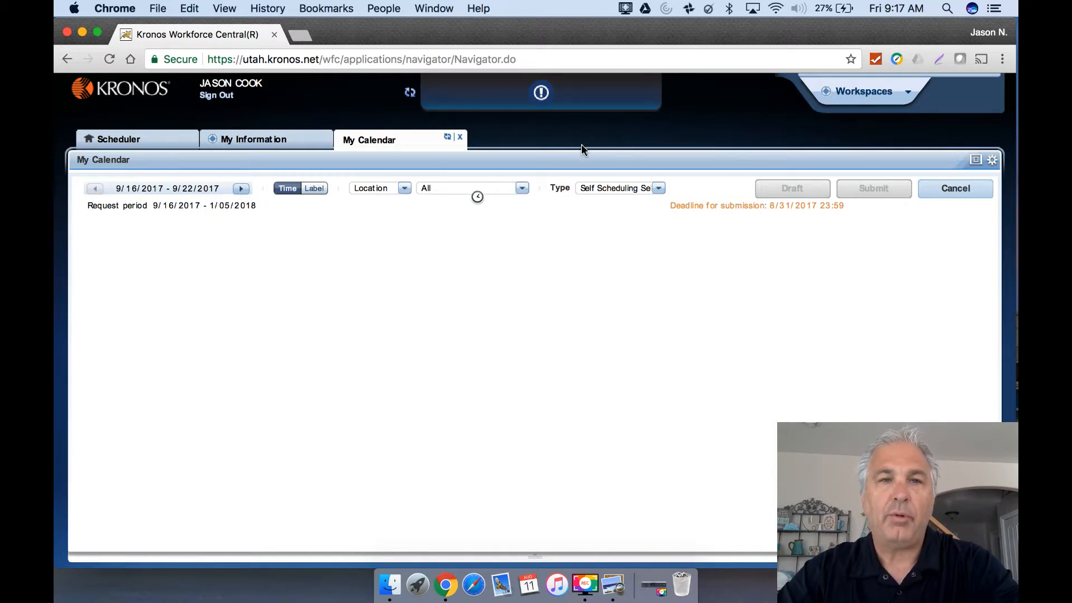
pyautogui.click(310, 188)
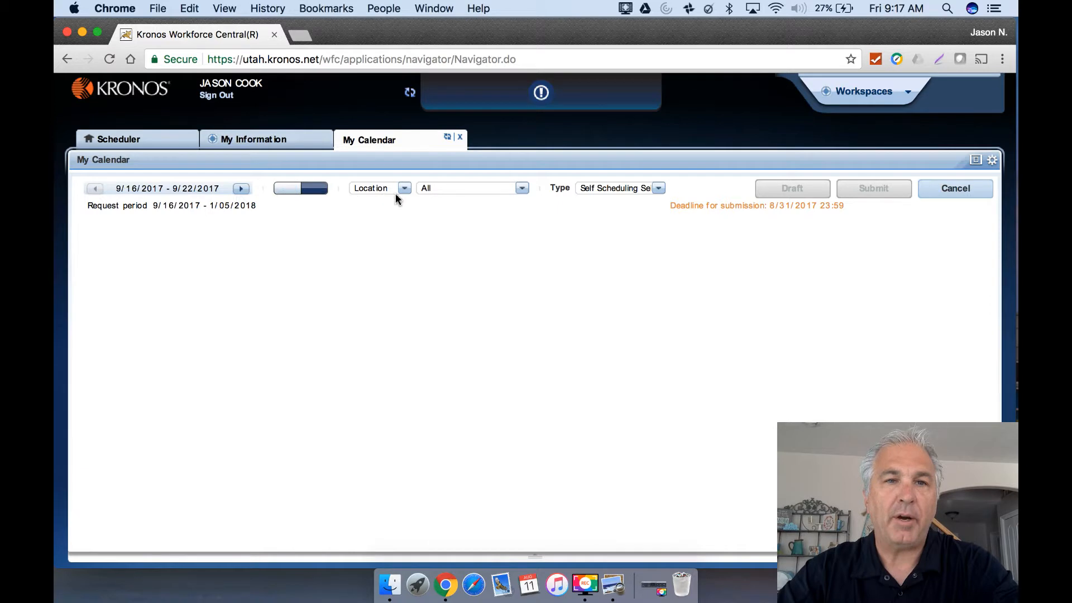
pyautogui.click(404, 189)
pyautogui.click(380, 219)
pyautogui.click(522, 186)
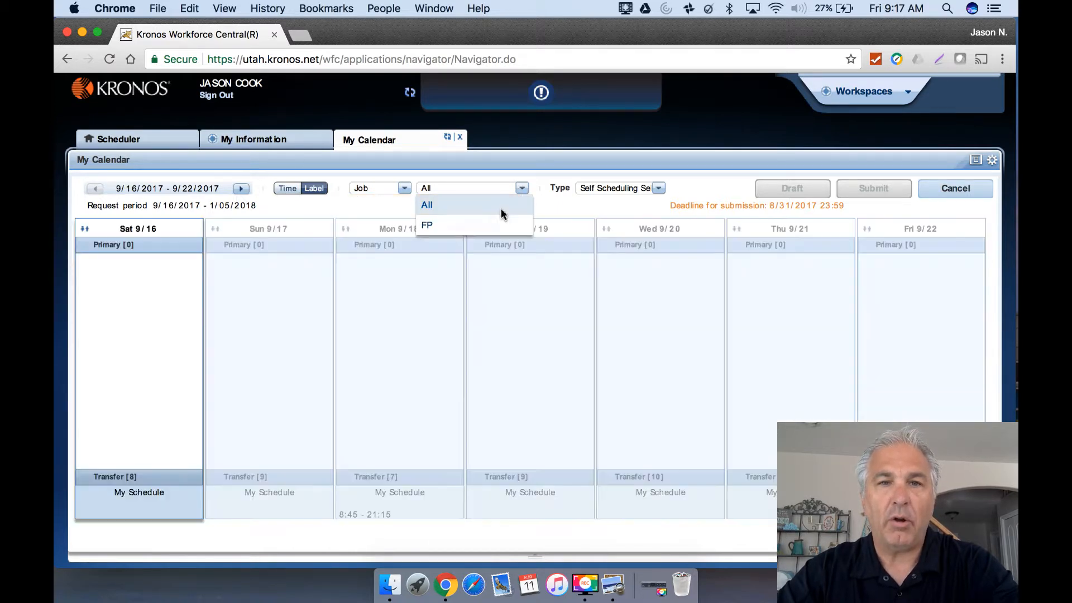
pyautogui.click(464, 227)
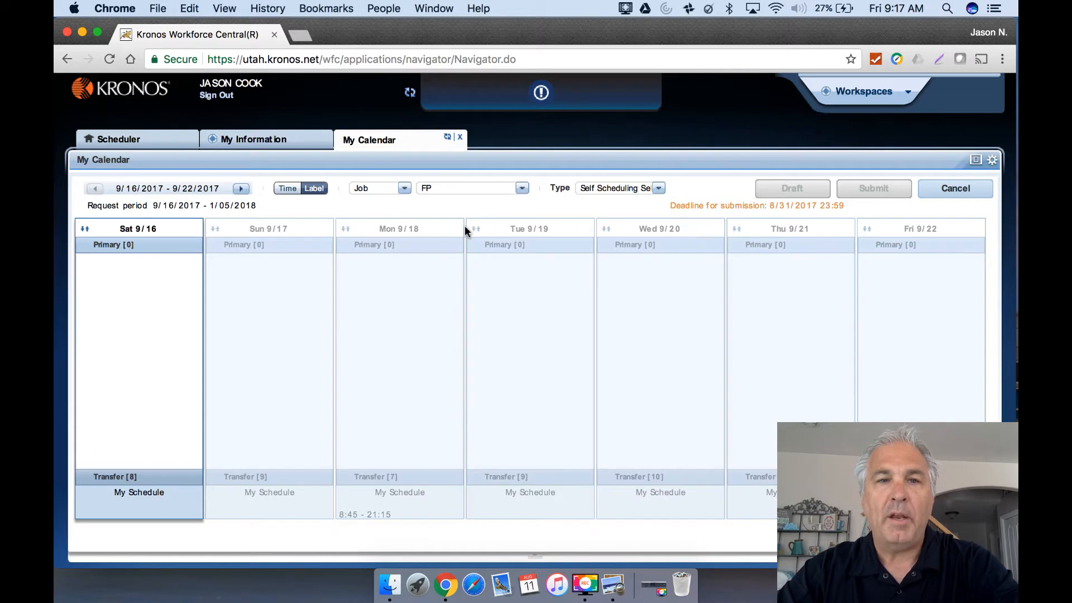
# - Expand the Transfer shifts for Mon 9/18, select the DVN-PM shift as a second choice and submit the request
pyautogui.click(406, 287)
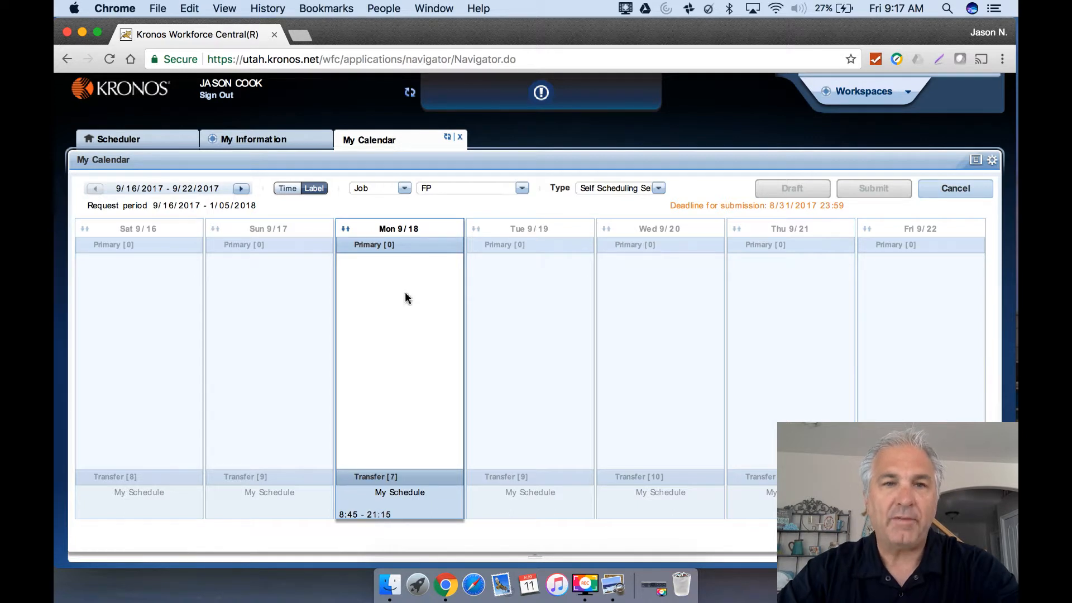
pyautogui.click(375, 479)
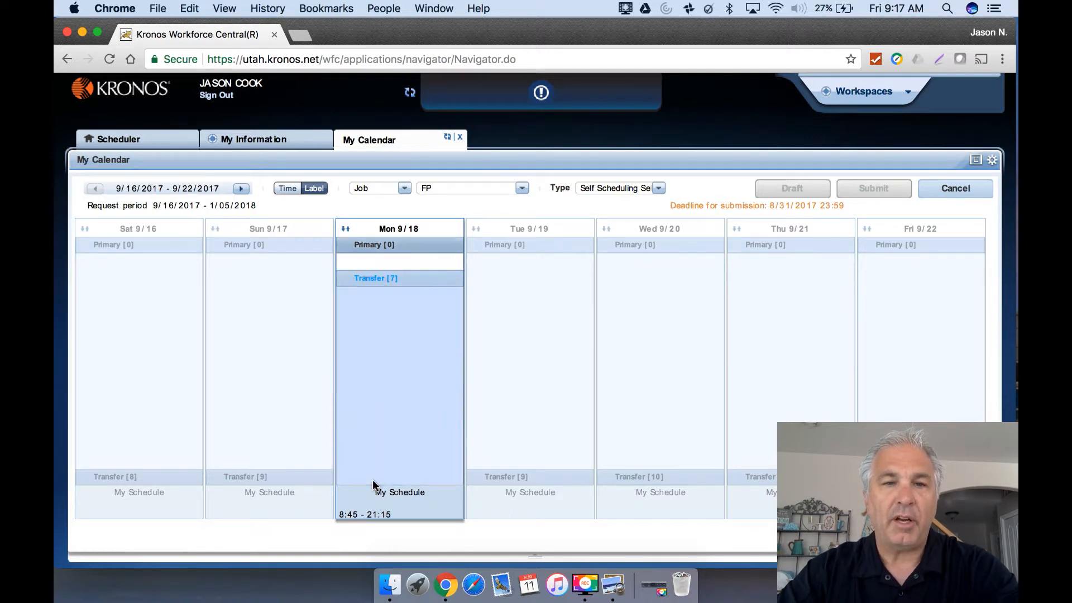
pyautogui.scroll(-3, 393, 445)
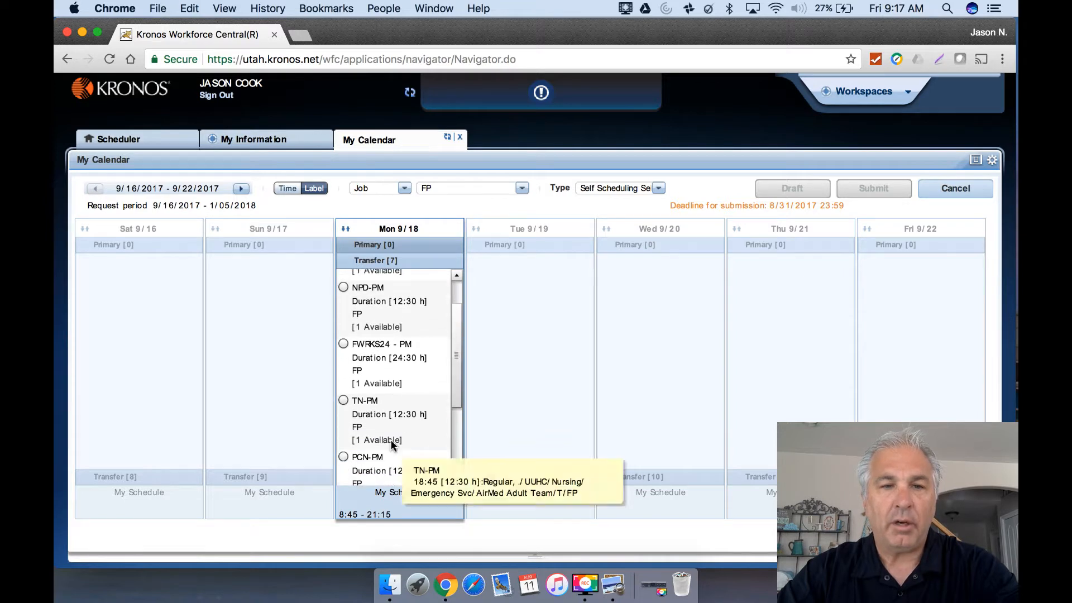
pyautogui.scroll(-3, 393, 445)
pyautogui.click(343, 411)
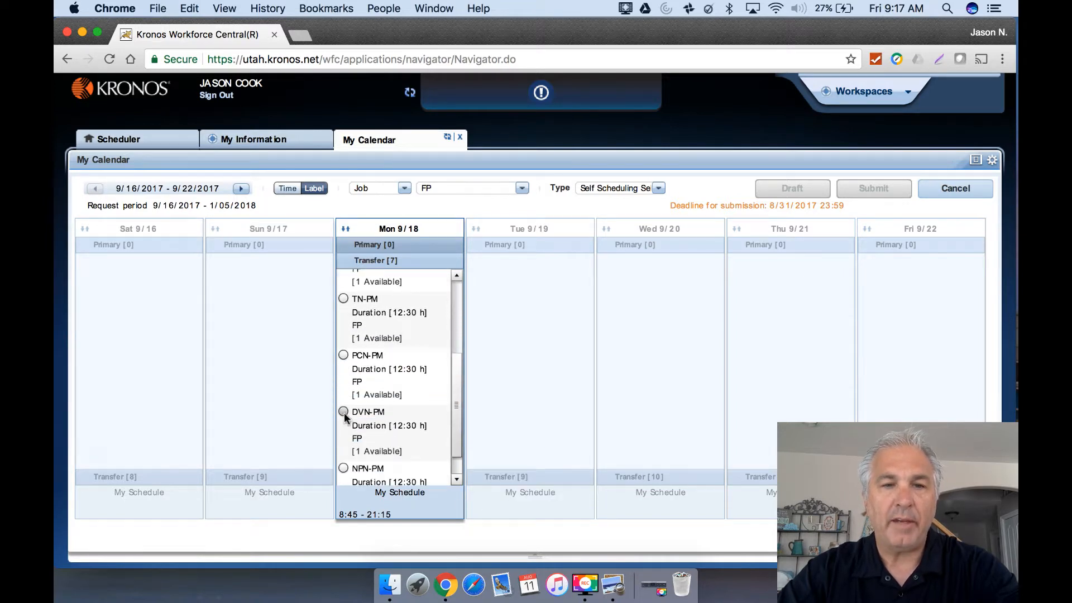
pyautogui.click(865, 192)
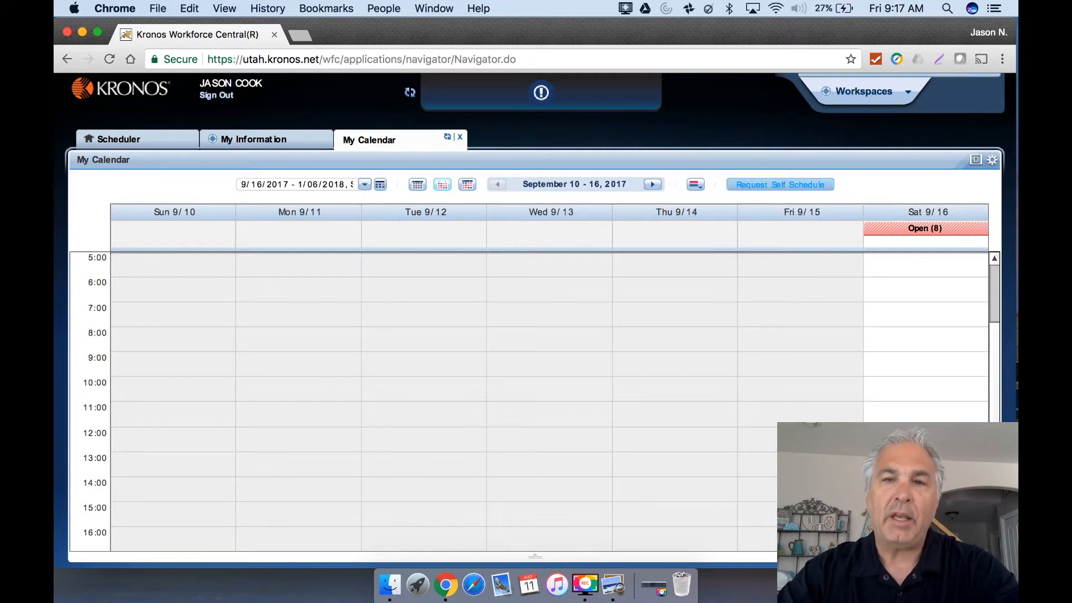
# - Open another self-schedule request with shifts shown by label and the Job filter set to FP
pyautogui.click(784, 185)
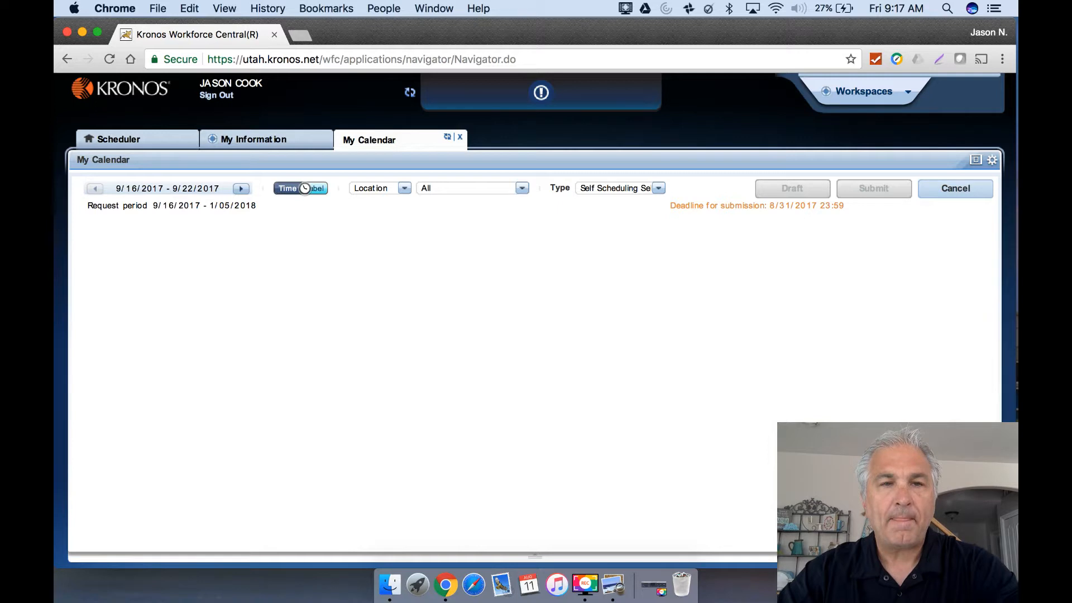
pyautogui.click(307, 188)
pyautogui.click(405, 189)
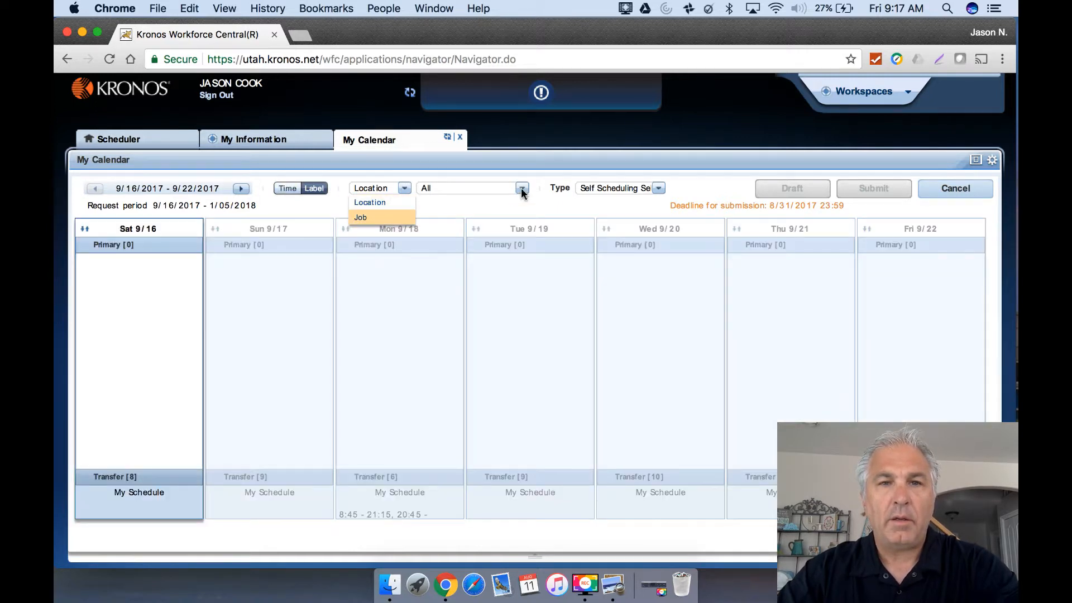
pyautogui.click(522, 189)
pyautogui.click(461, 225)
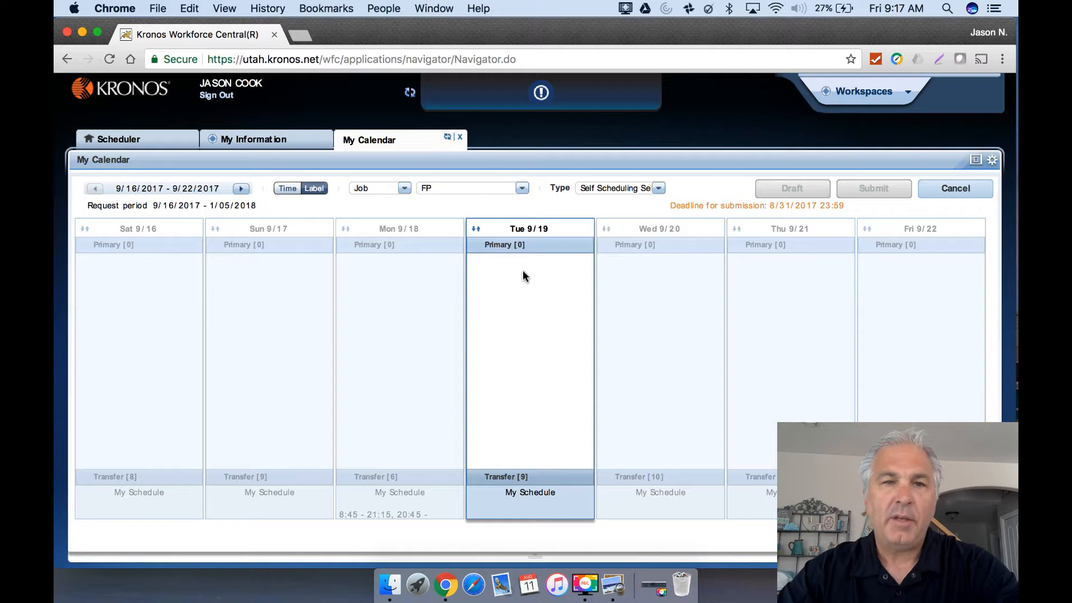
# - Expand the Transfer shifts for Tue 9/19 and select the TN-PM shift
pyautogui.click(502, 477)
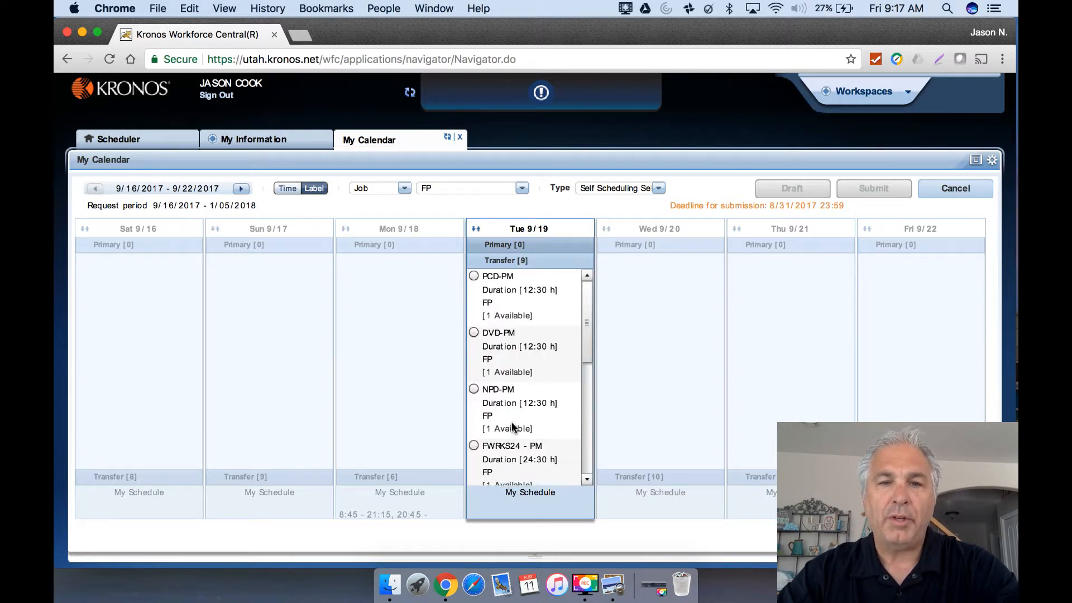
pyautogui.scroll(-10, 514, 426)
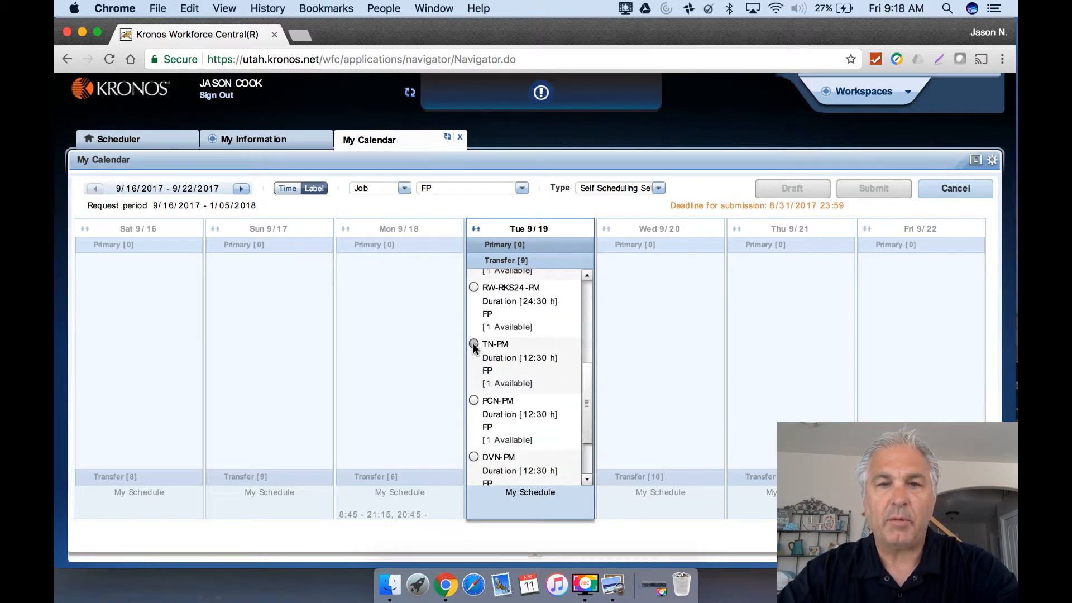
pyautogui.click(473, 343)
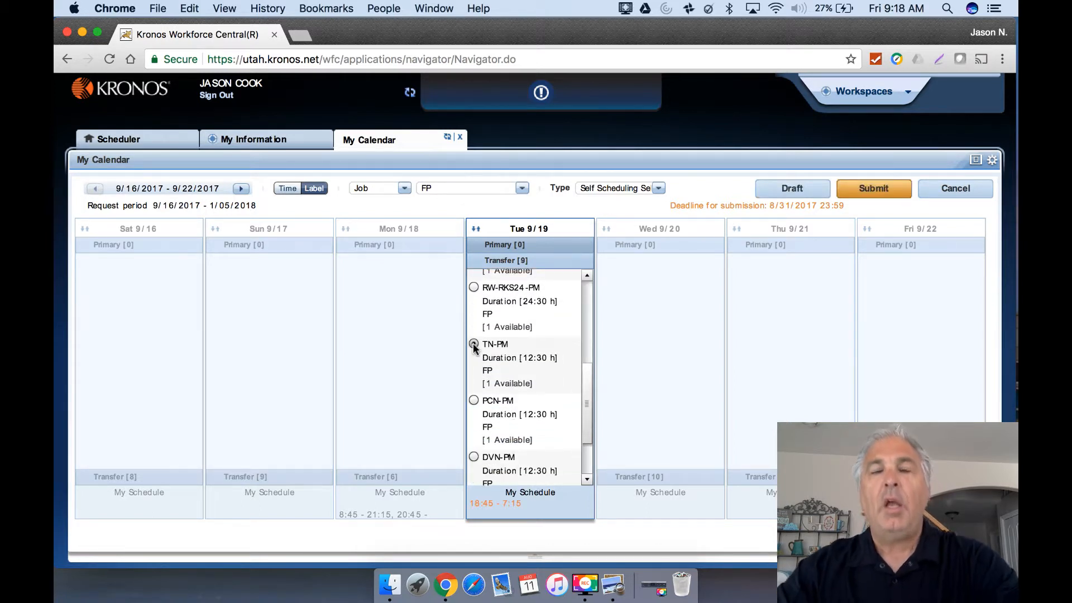
# - Expand the Transfer shifts for Wed 9/20 and Thu 9/21 to view the available FP shifts
pyautogui.click(779, 236)
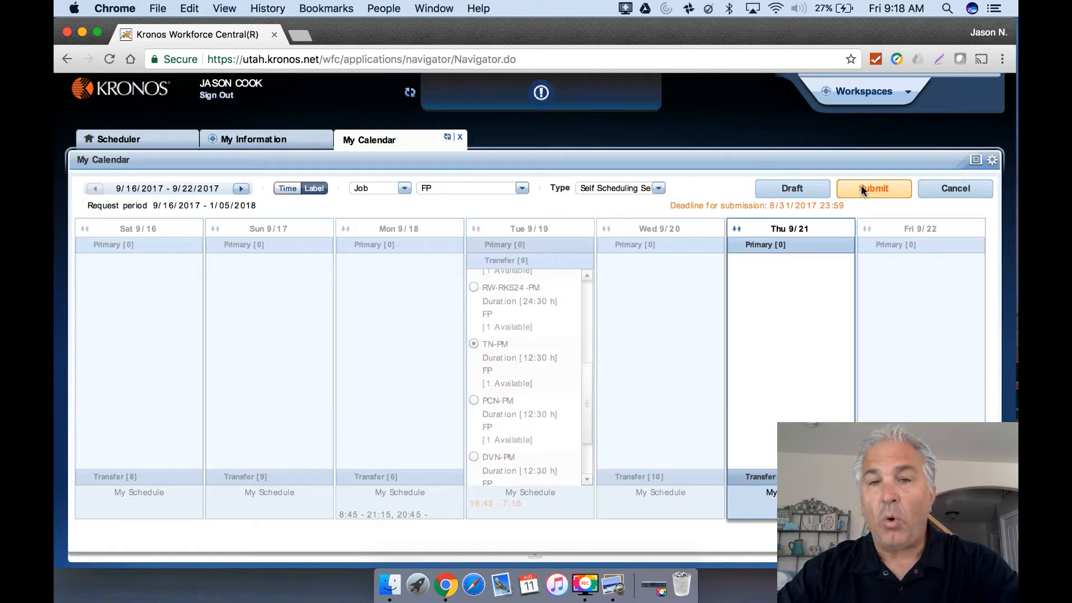
pyautogui.click(658, 304)
pyautogui.click(591, 314)
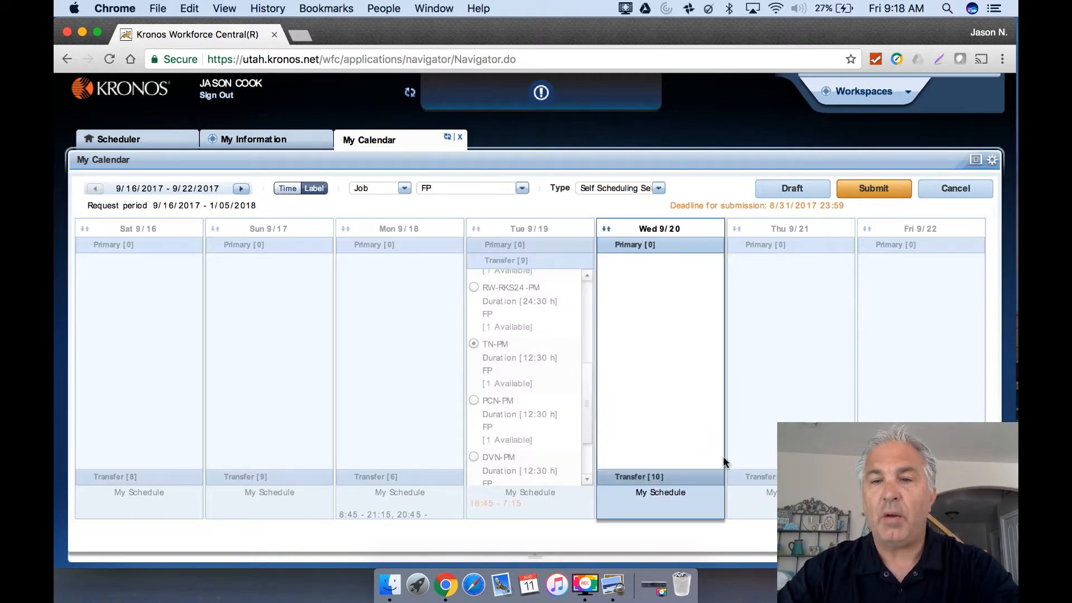
pyautogui.click(643, 479)
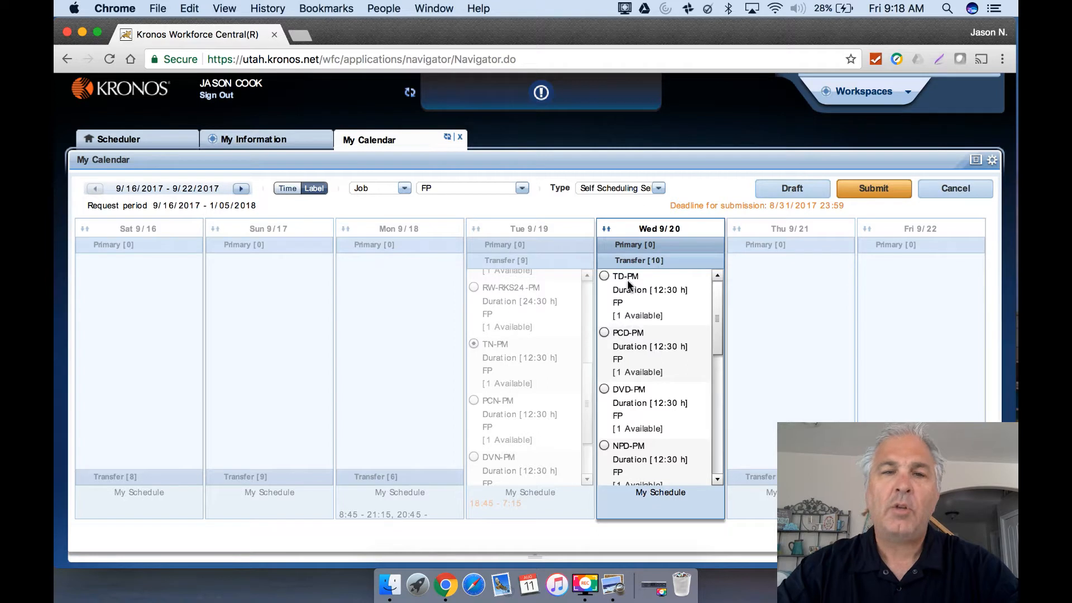
pyautogui.click(490, 348)
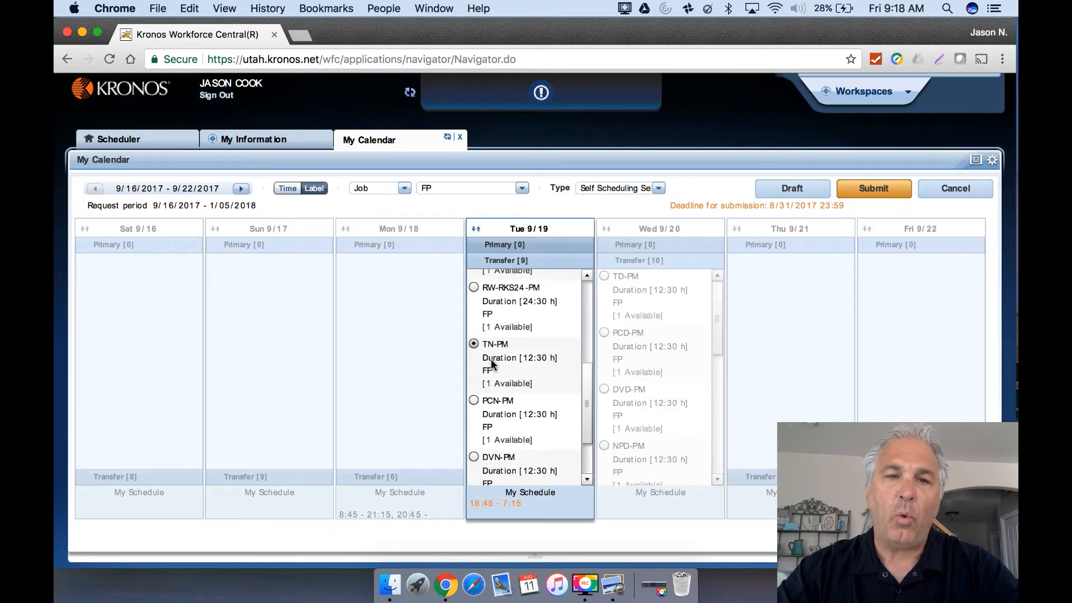
pyautogui.moveTo(495, 352)
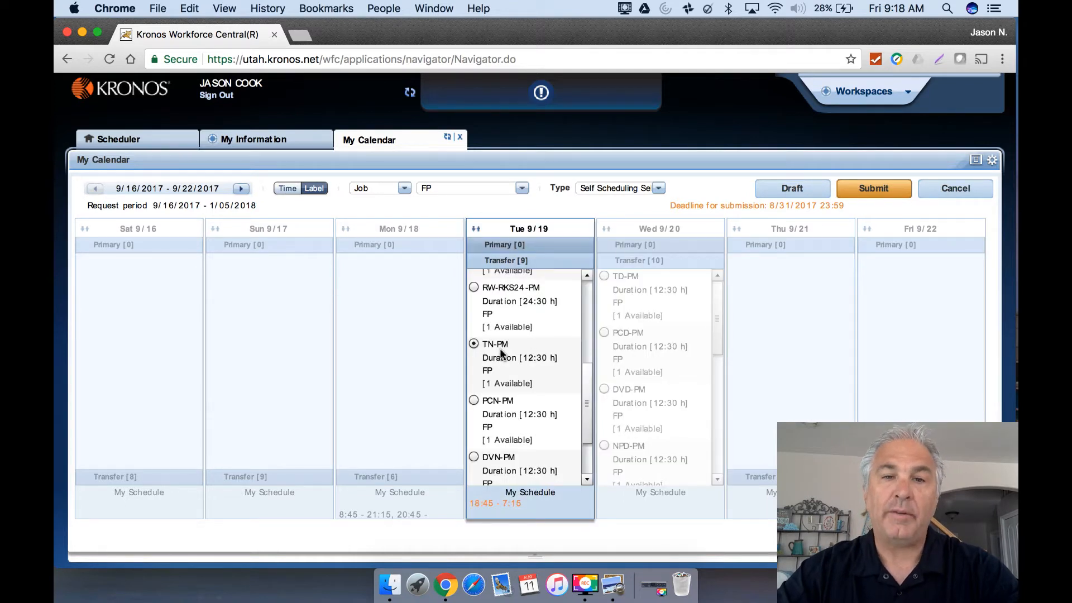
pyautogui.moveTo(509, 314)
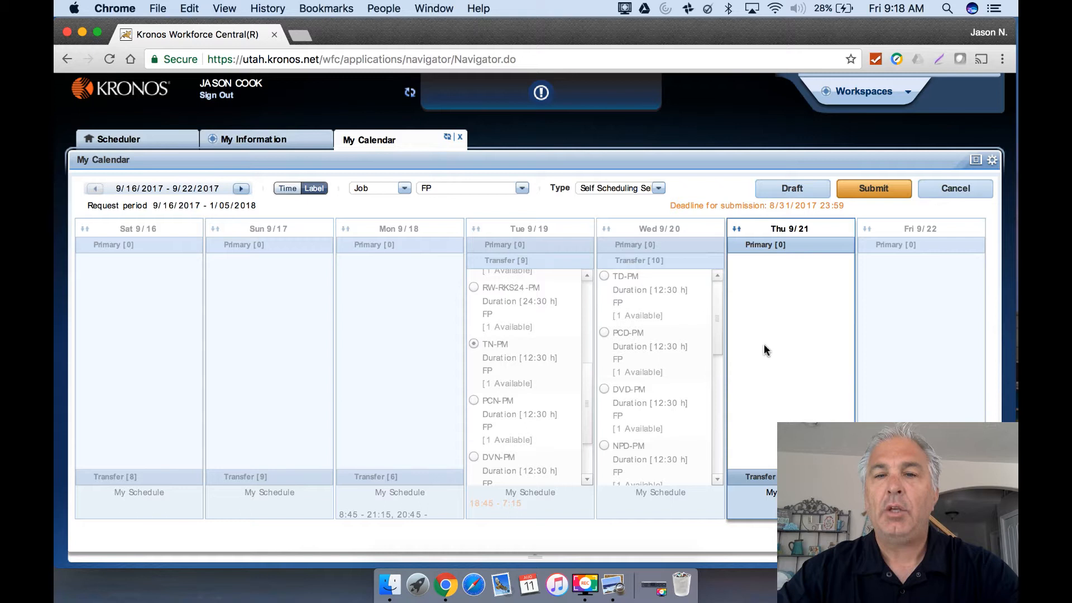
pyautogui.click(760, 477)
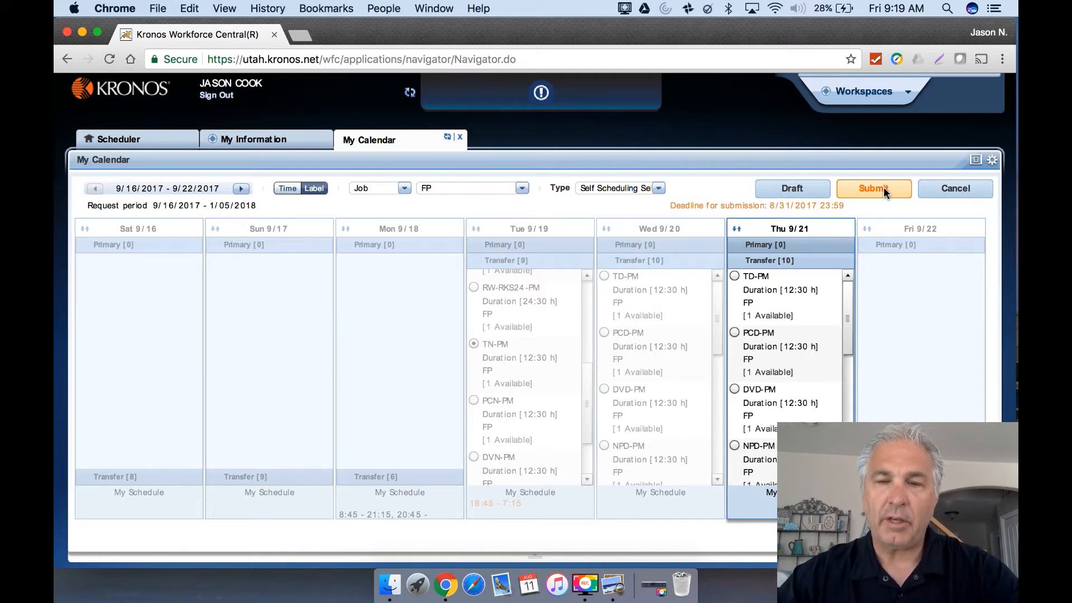
pyautogui.click(660, 261)
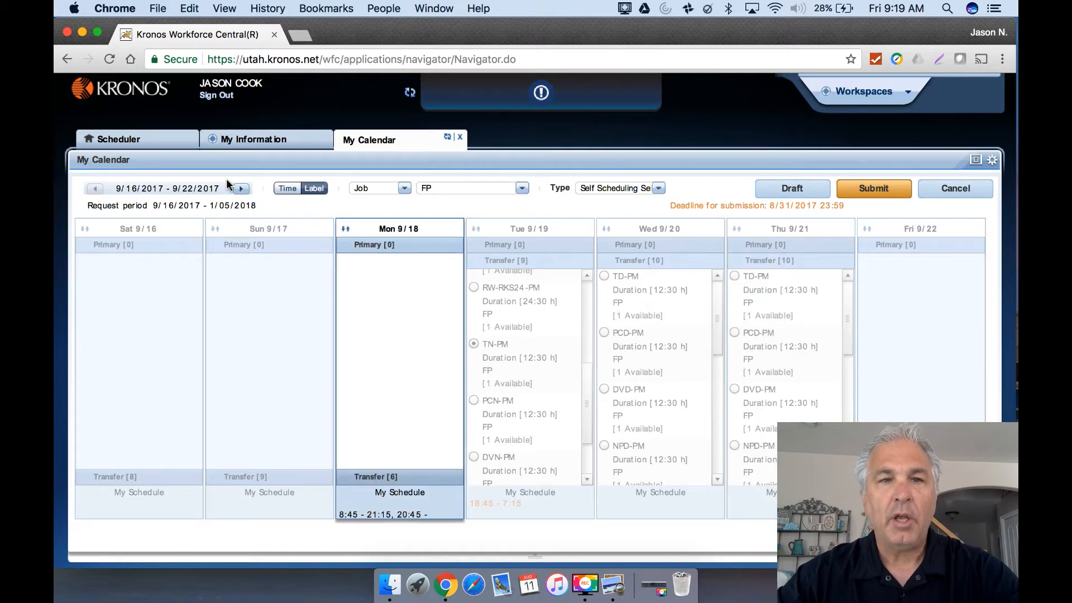
pyautogui.click(147, 241)
pyautogui.click(941, 234)
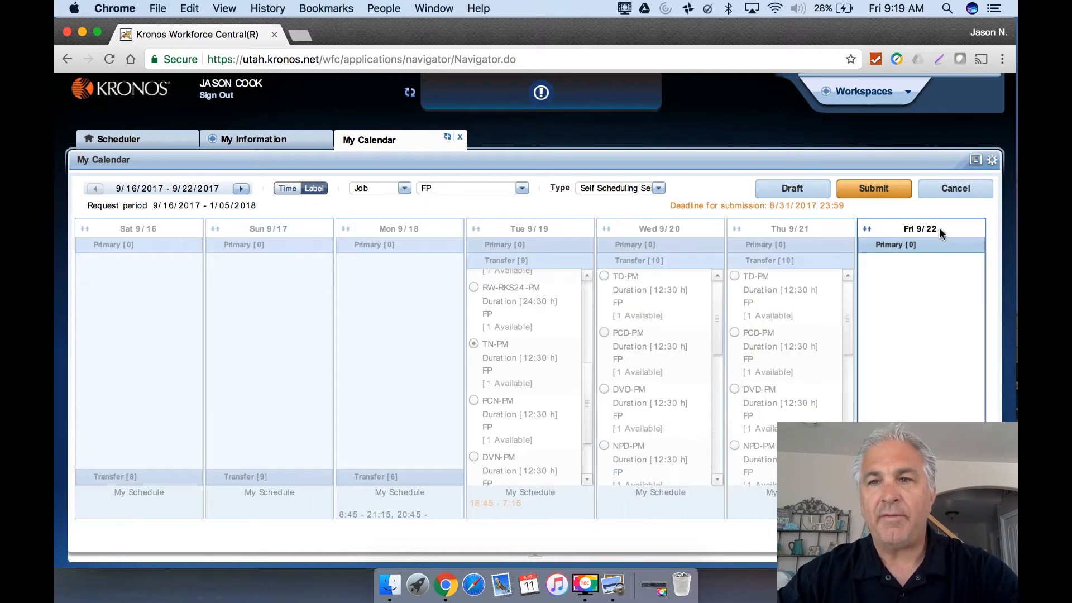
pyautogui.click(326, 286)
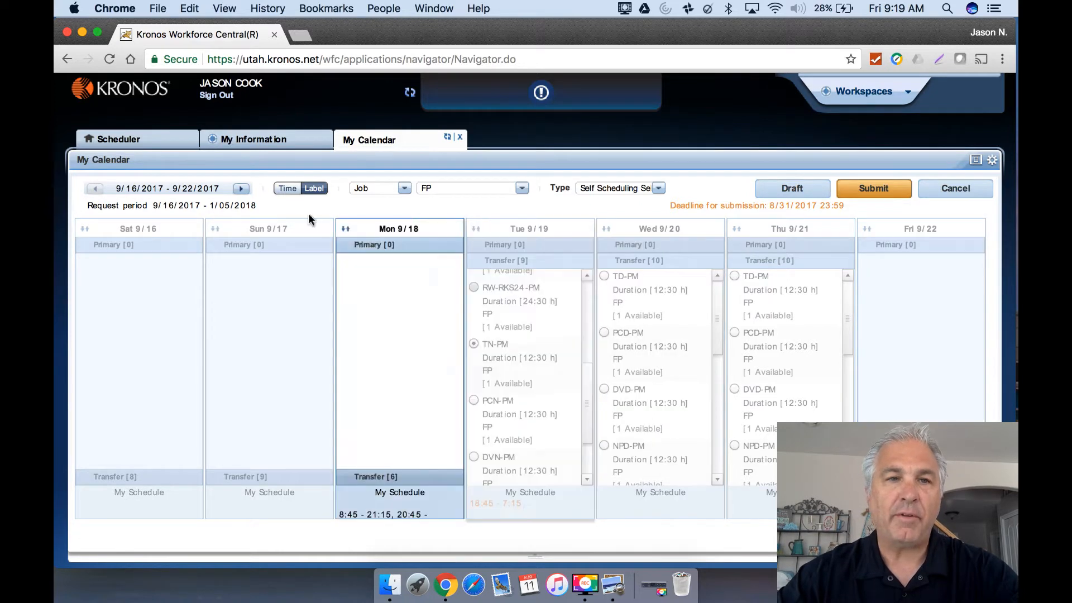
# - Advance the calendar to the week 9/23/2017 - 9/29/2017 and expand the Transfer shifts for every day from Saturday to Friday
pyautogui.click(241, 190)
pyautogui.click(111, 476)
pyautogui.click(244, 477)
pyautogui.click(371, 477)
pyautogui.click(529, 477)
pyautogui.click(638, 477)
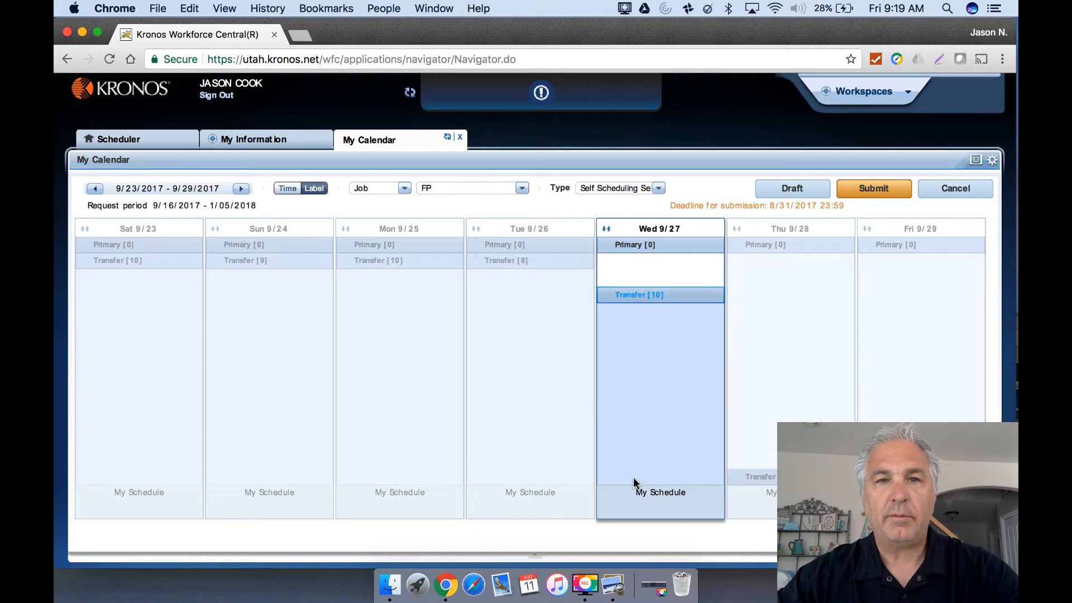
pyautogui.click(753, 478)
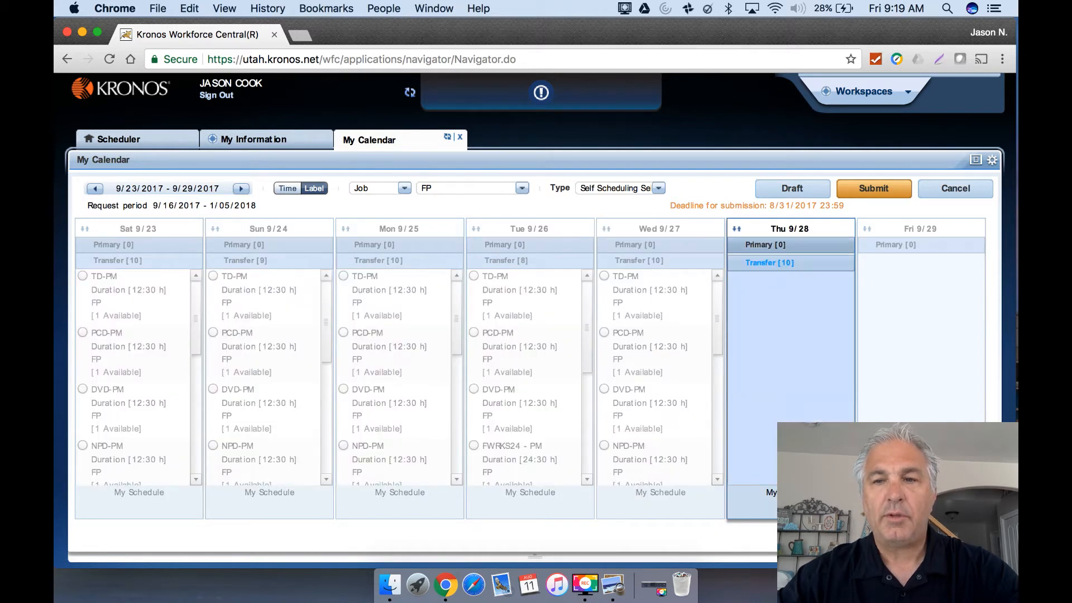
pyautogui.click(892, 476)
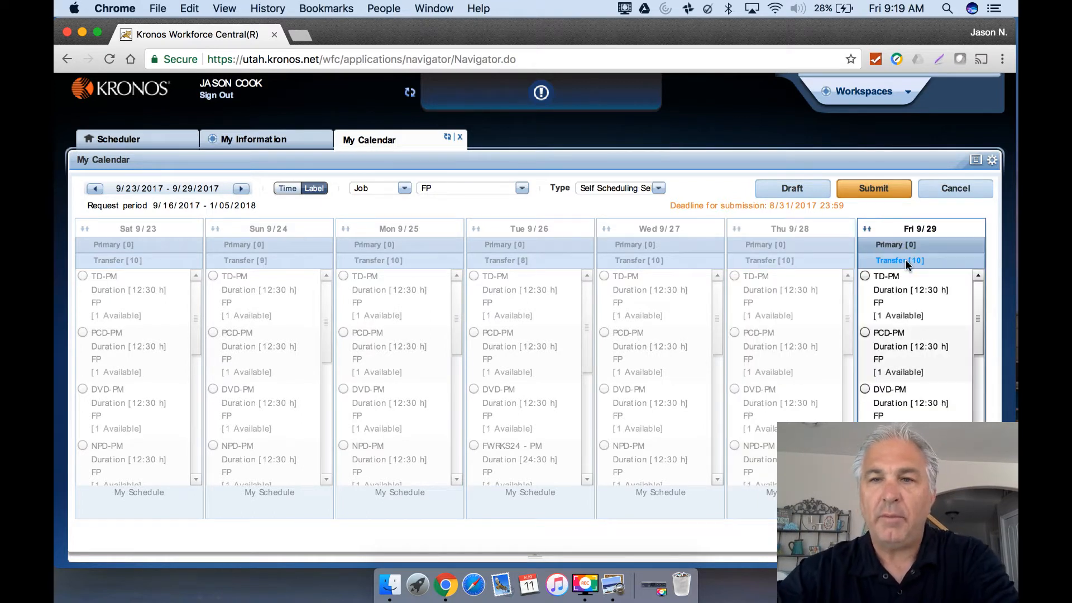
pyautogui.click(792, 260)
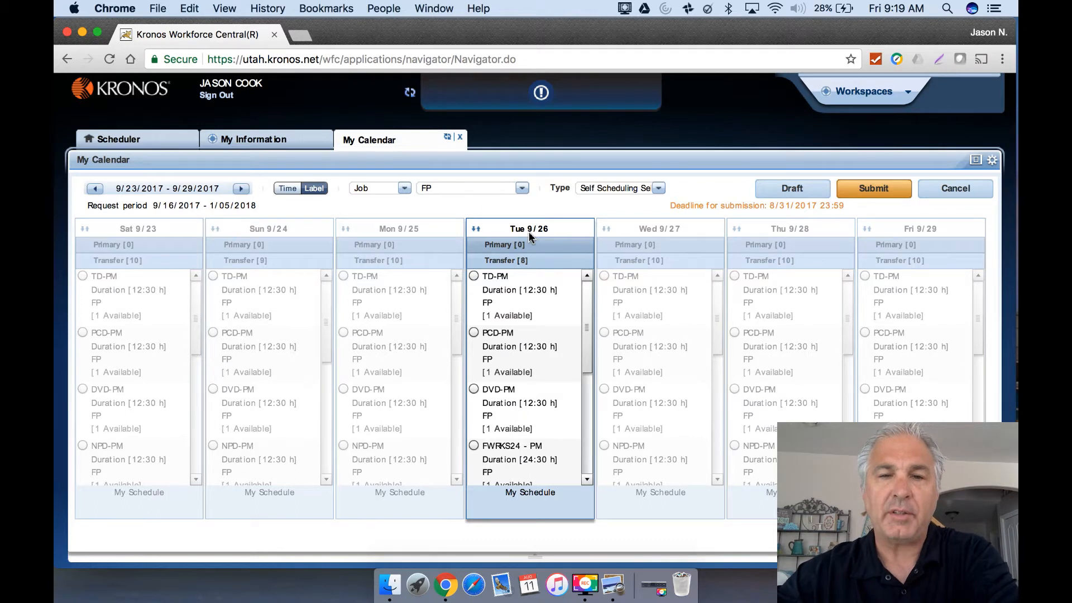
# - Advance to the week 9/30/2017 - 10/06/2017, expand the Transfer shifts for Mon 10/02 and select the NPD-PM shift
pyautogui.click(240, 191)
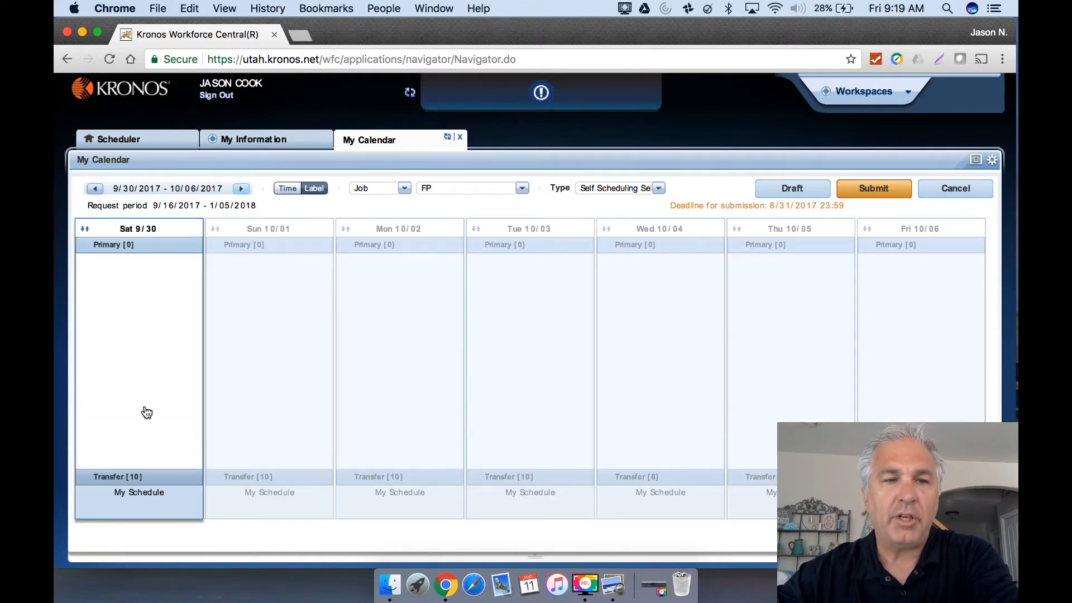
pyautogui.click(389, 477)
pyautogui.click(389, 479)
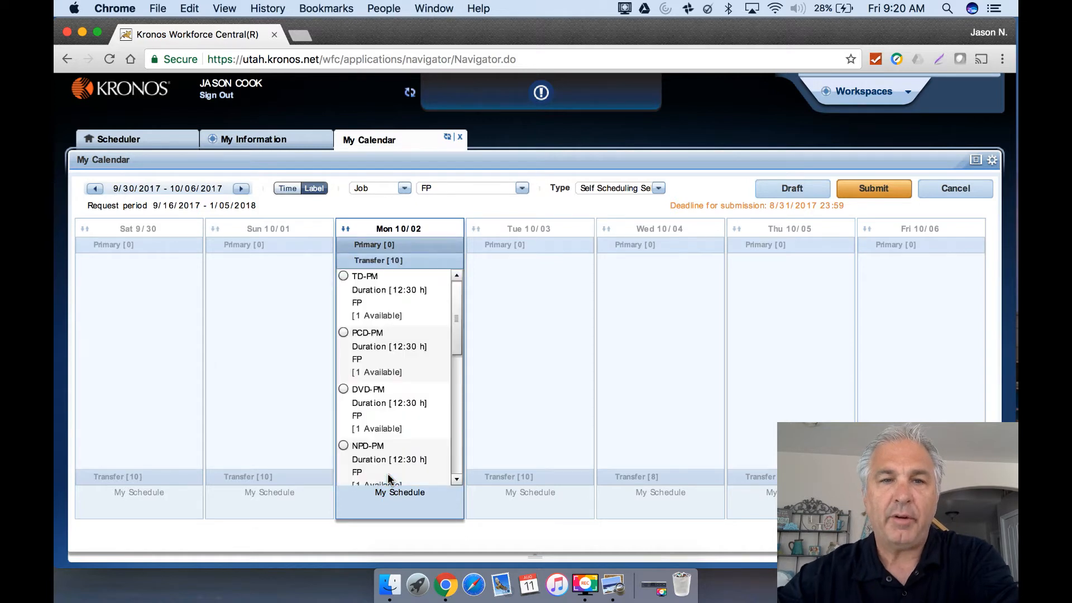
pyautogui.scroll(-3, 406, 444)
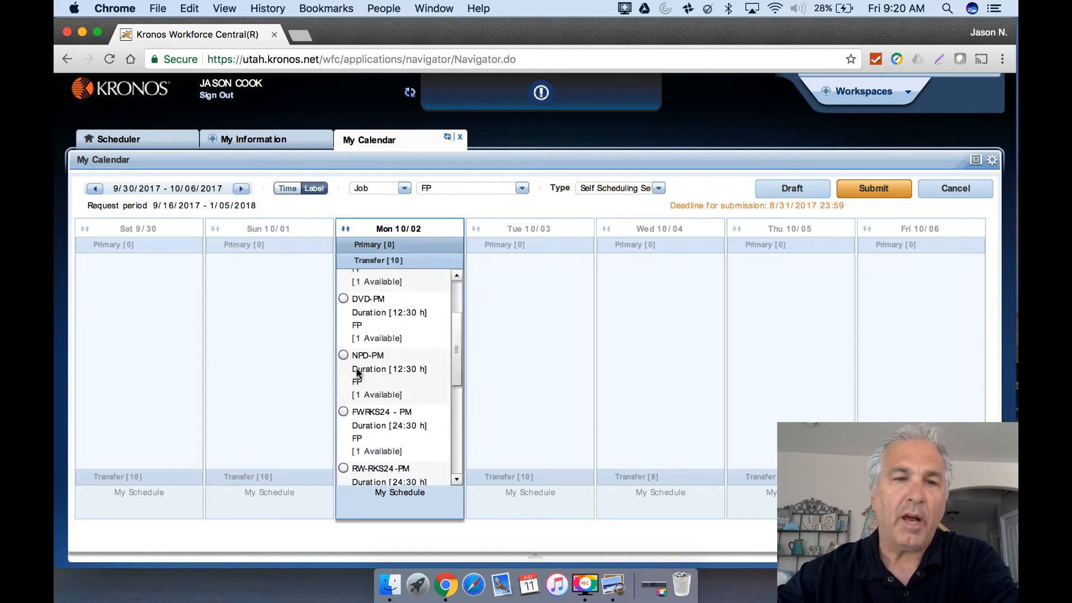
pyautogui.click(343, 356)
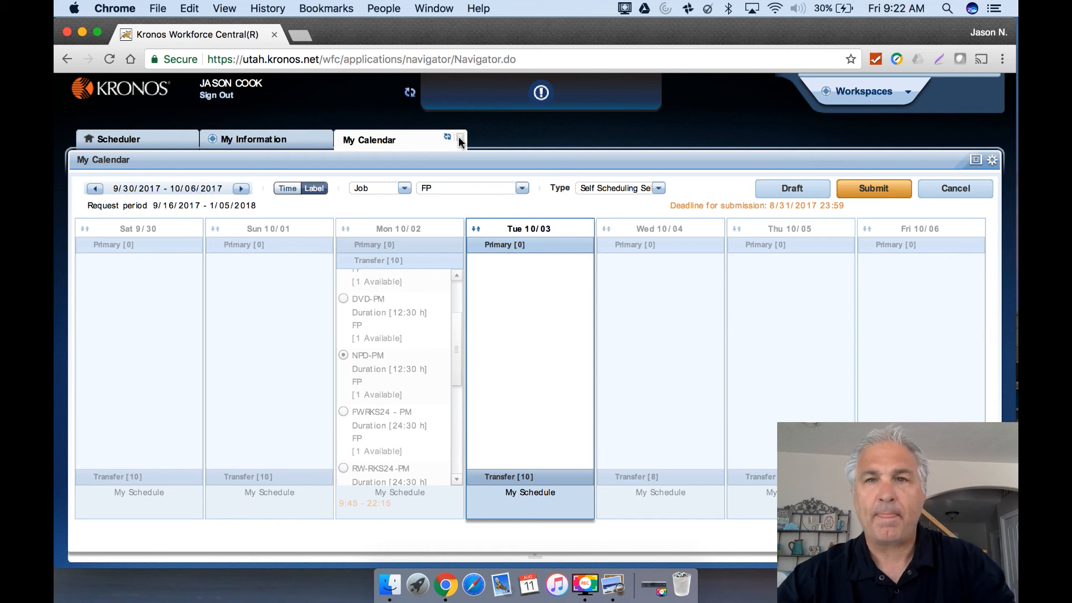
pyautogui.click(624, 8)
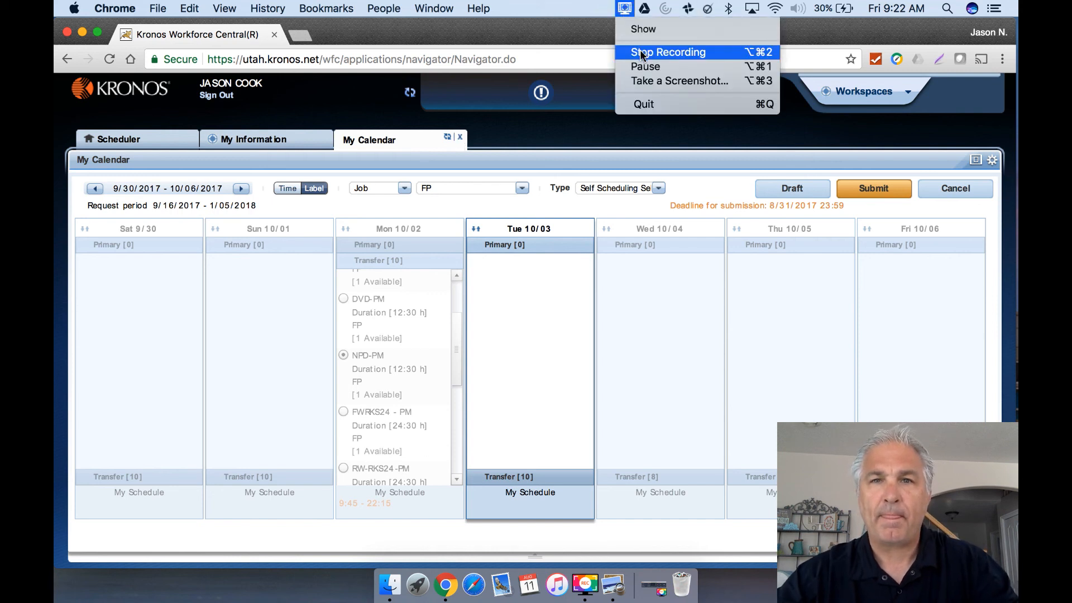